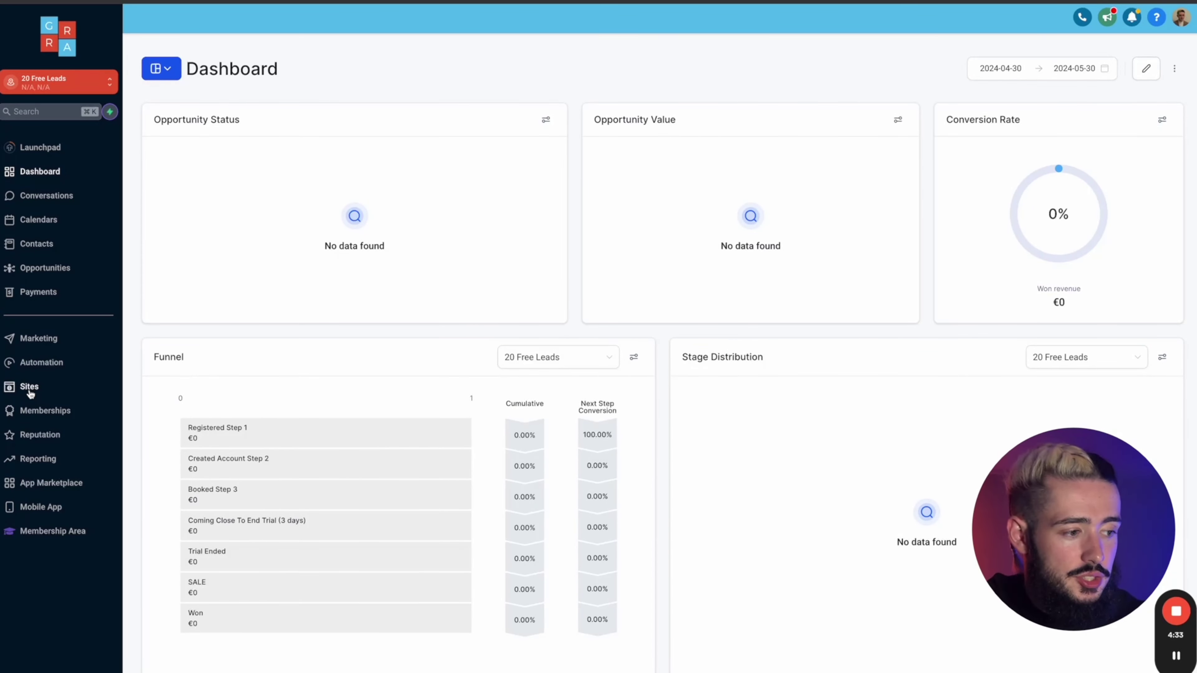
# - Go to Sites and start a New Funnel to reach the blank-or-template dialog
pyautogui.click(29, 387)
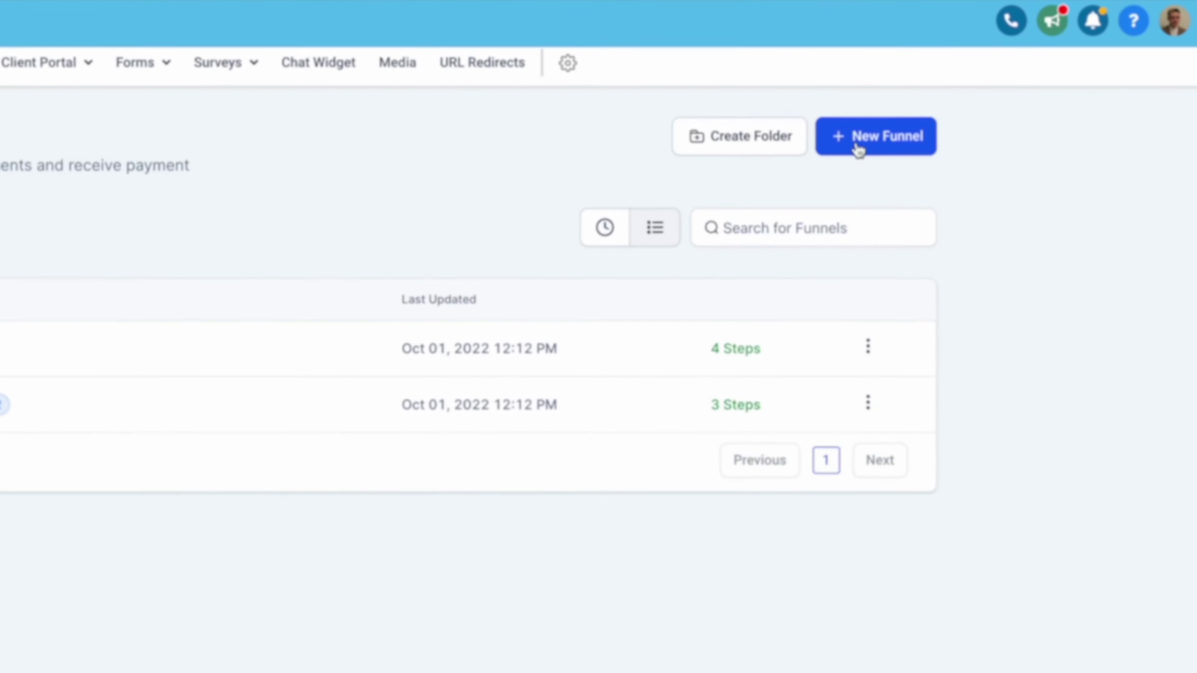
pyautogui.click(989, 89)
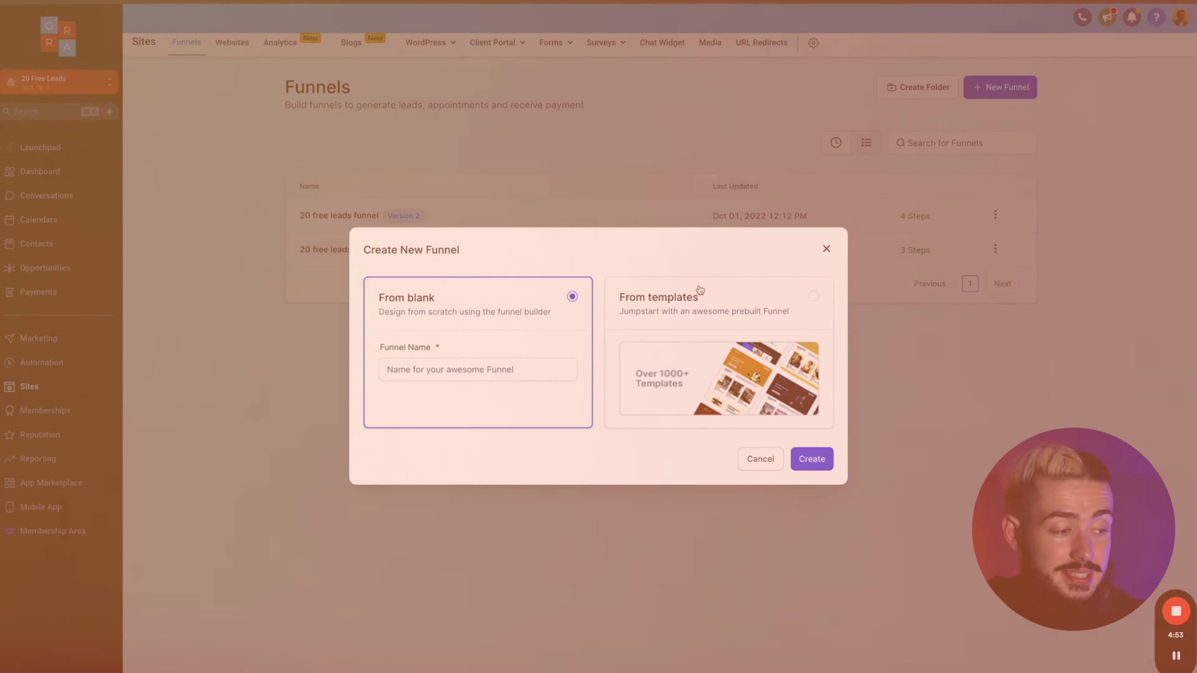
# - Browse the funnel Template Library, loading more templates and filtering to Real Estate
pyautogui.click(696, 289)
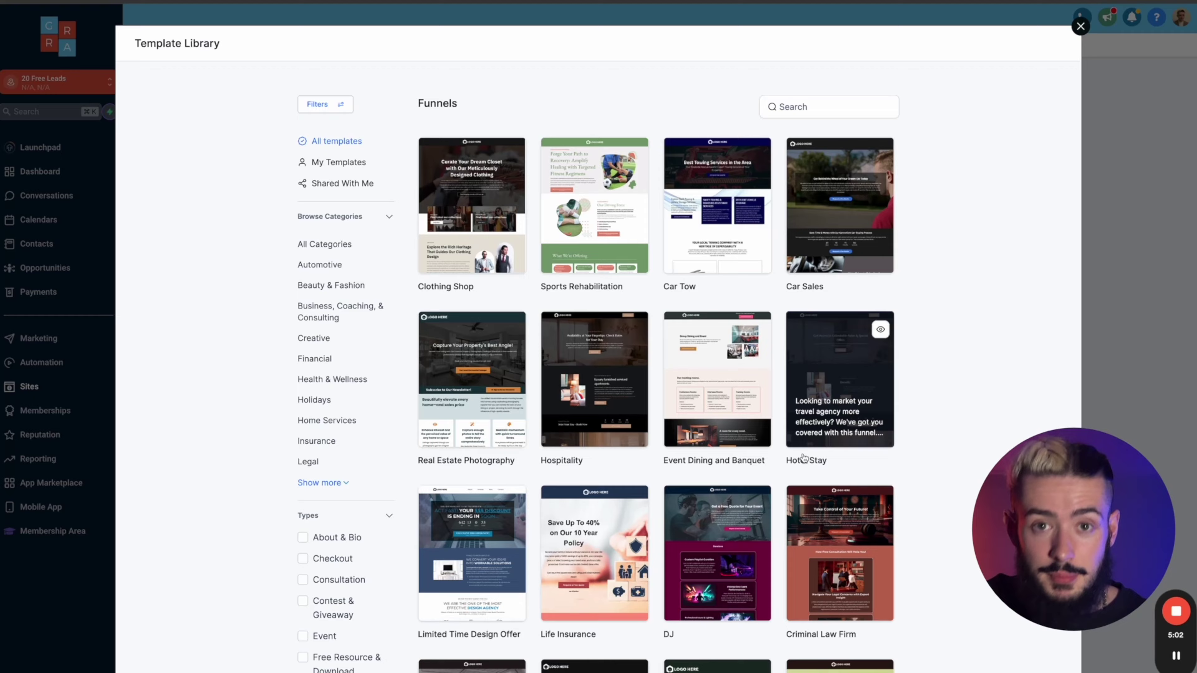
pyautogui.scroll(-10, 804, 457)
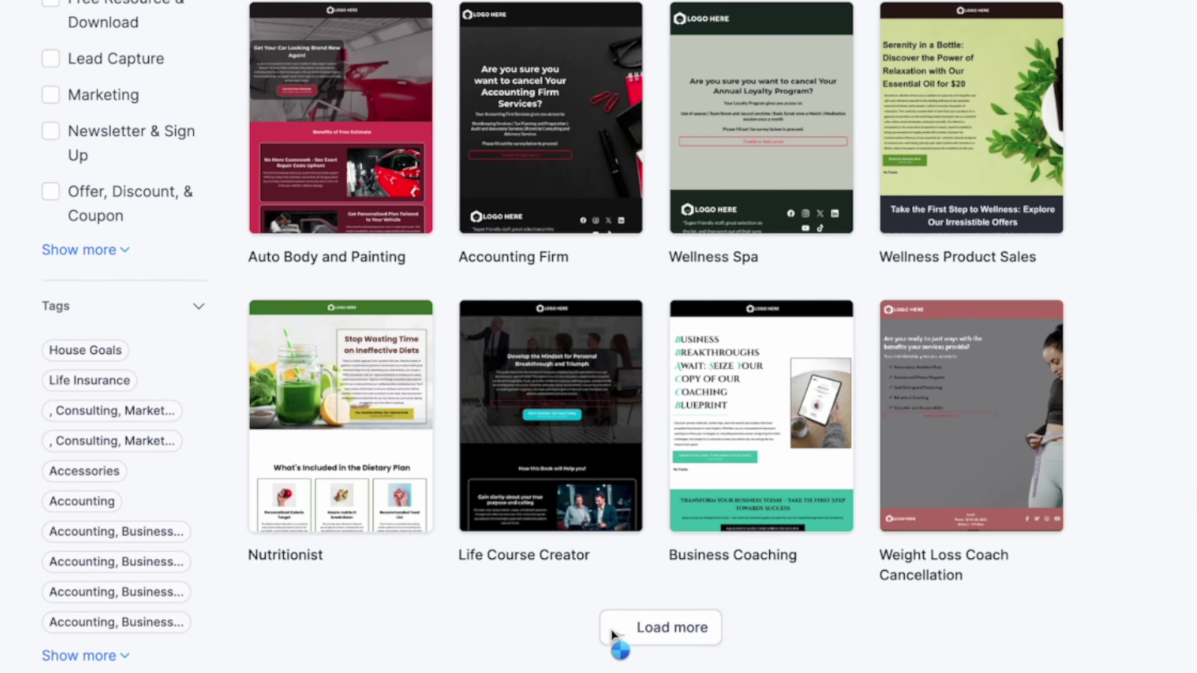
pyautogui.click(612, 629)
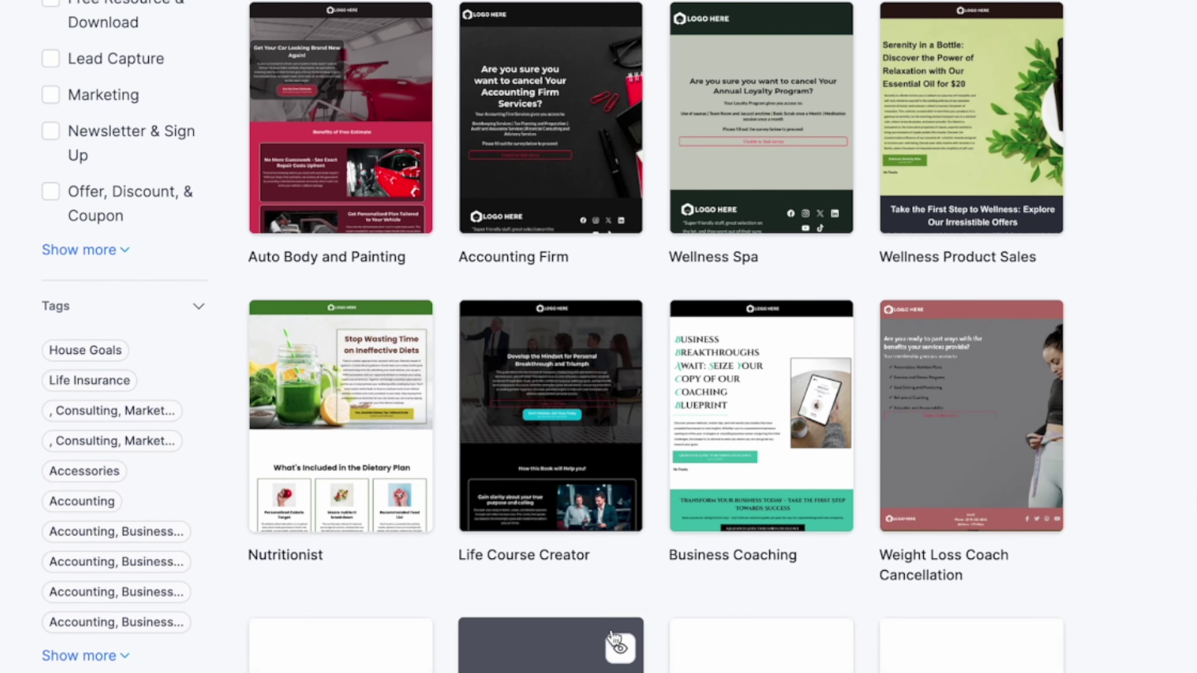
pyautogui.scroll(-15, 613, 634)
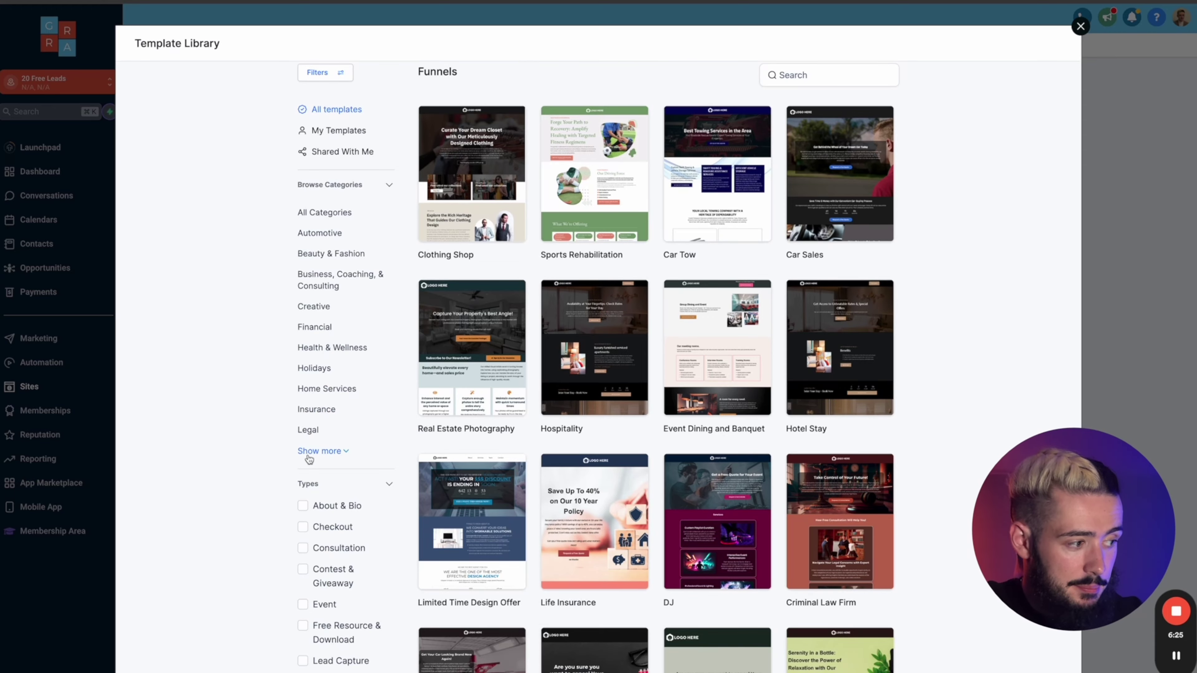
pyautogui.click(309, 451)
pyautogui.click(315, 511)
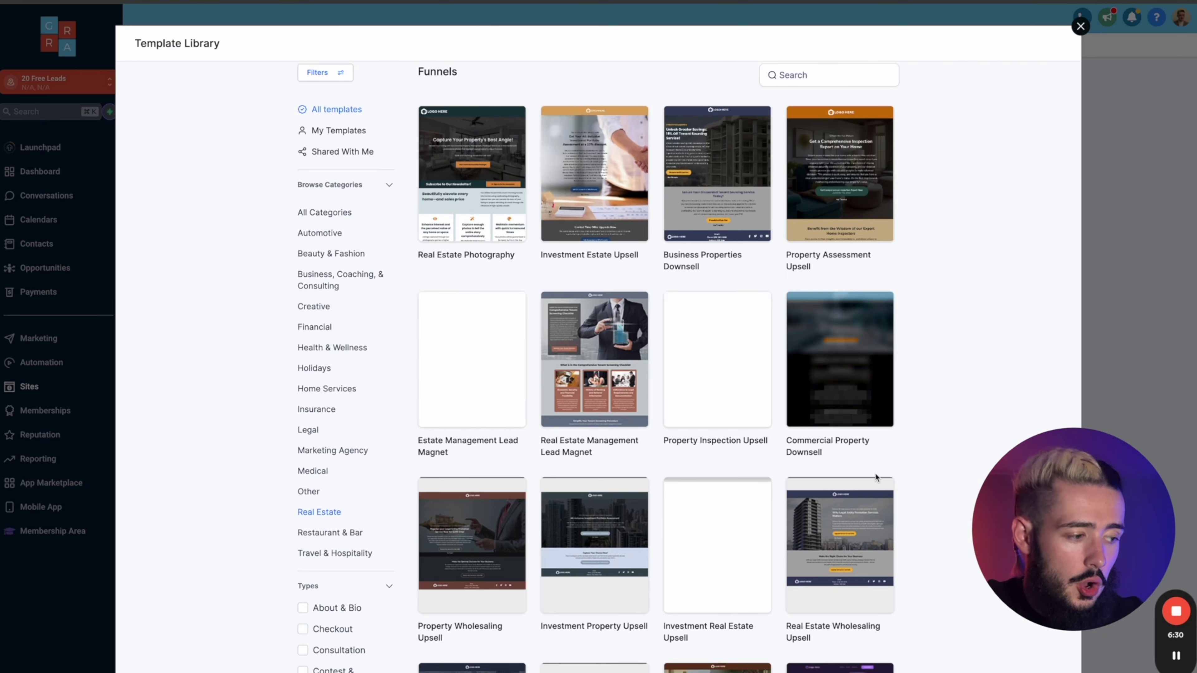
pyautogui.scroll(-10, 877, 478)
pyautogui.scroll(10, 877, 478)
pyautogui.scroll(-5, 481, 300)
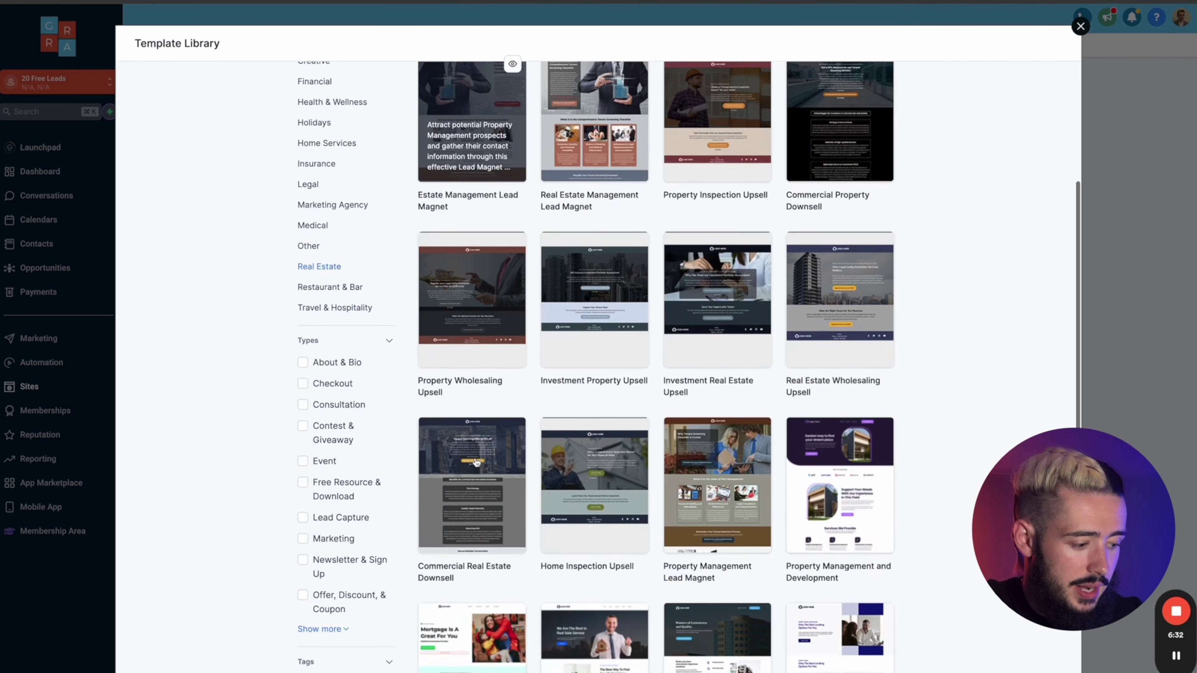
pyautogui.scroll(10, 330, 307)
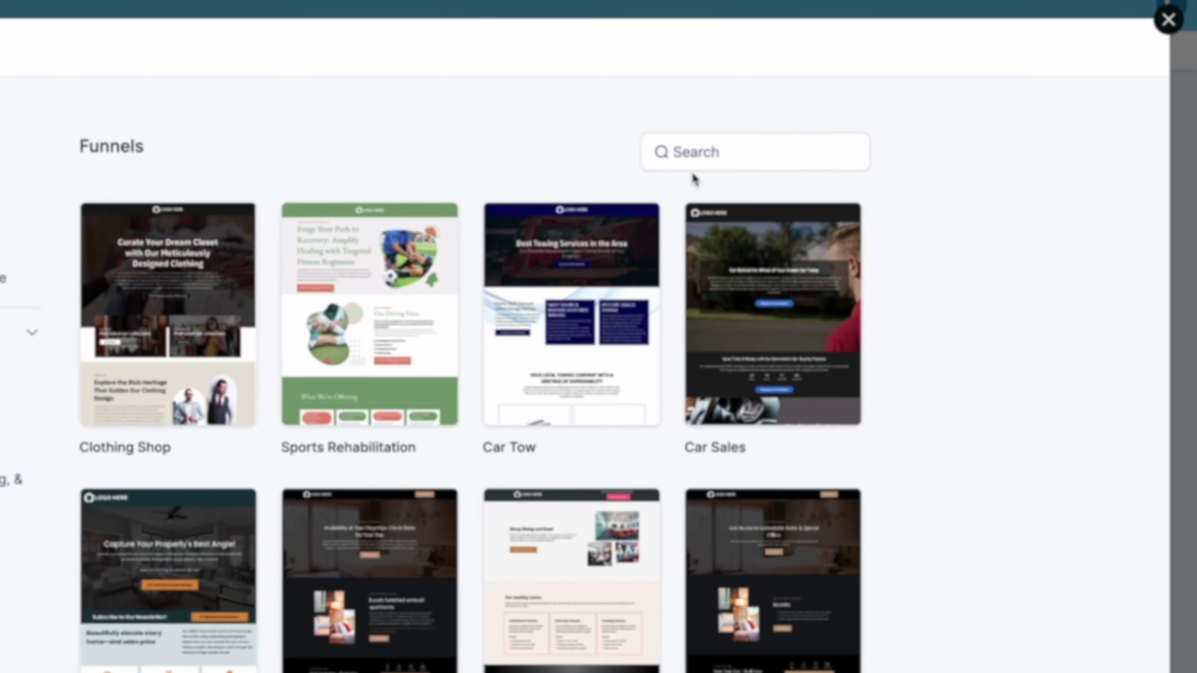
pyautogui.click(693, 155)
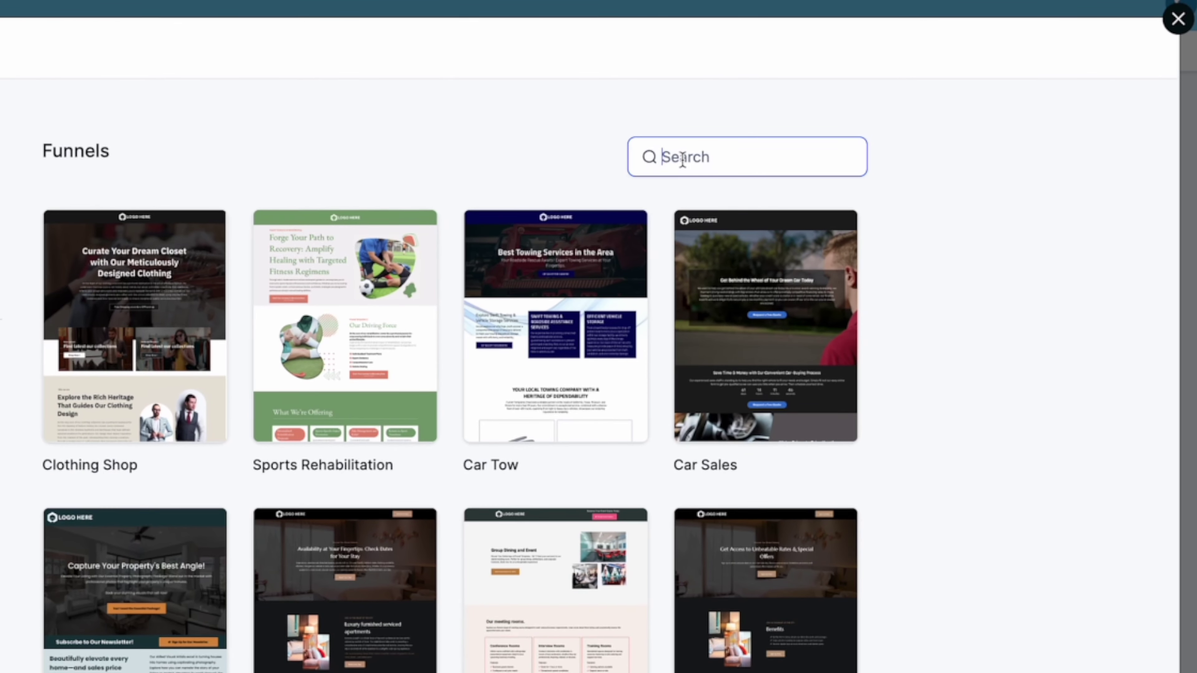
pyautogui.write('barber')
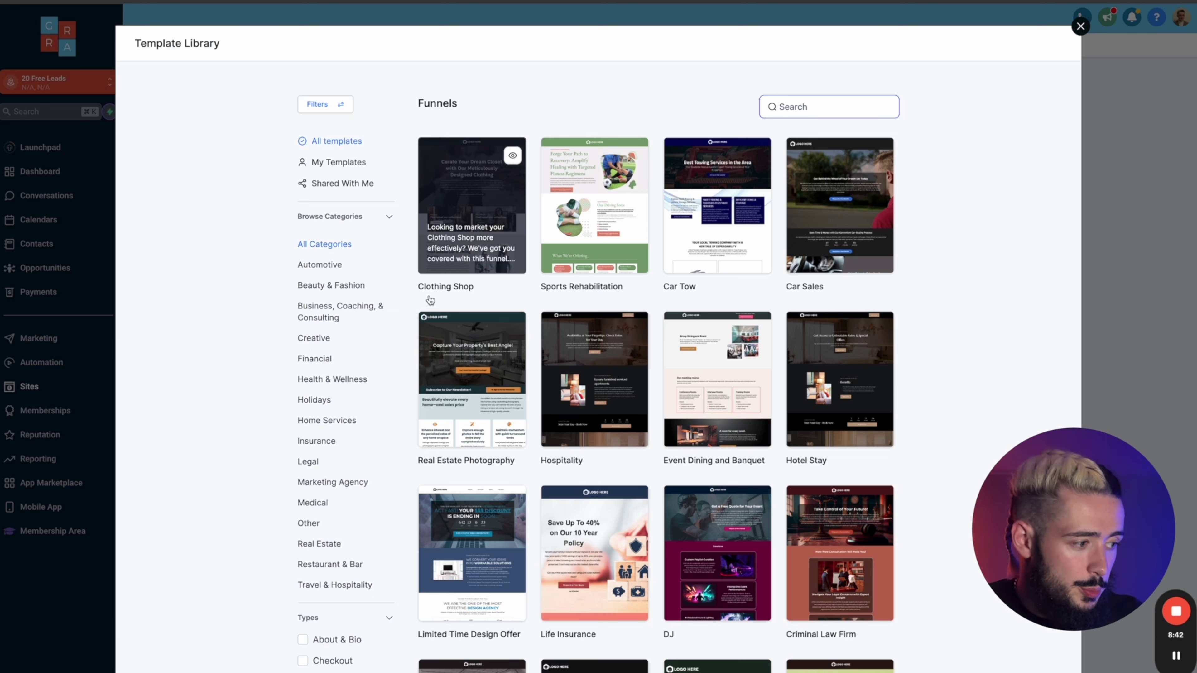
# - Filter to Business, Coaching, & Consulting, preview the Business Coaching template and use it
pyautogui.moveTo(626, 394)
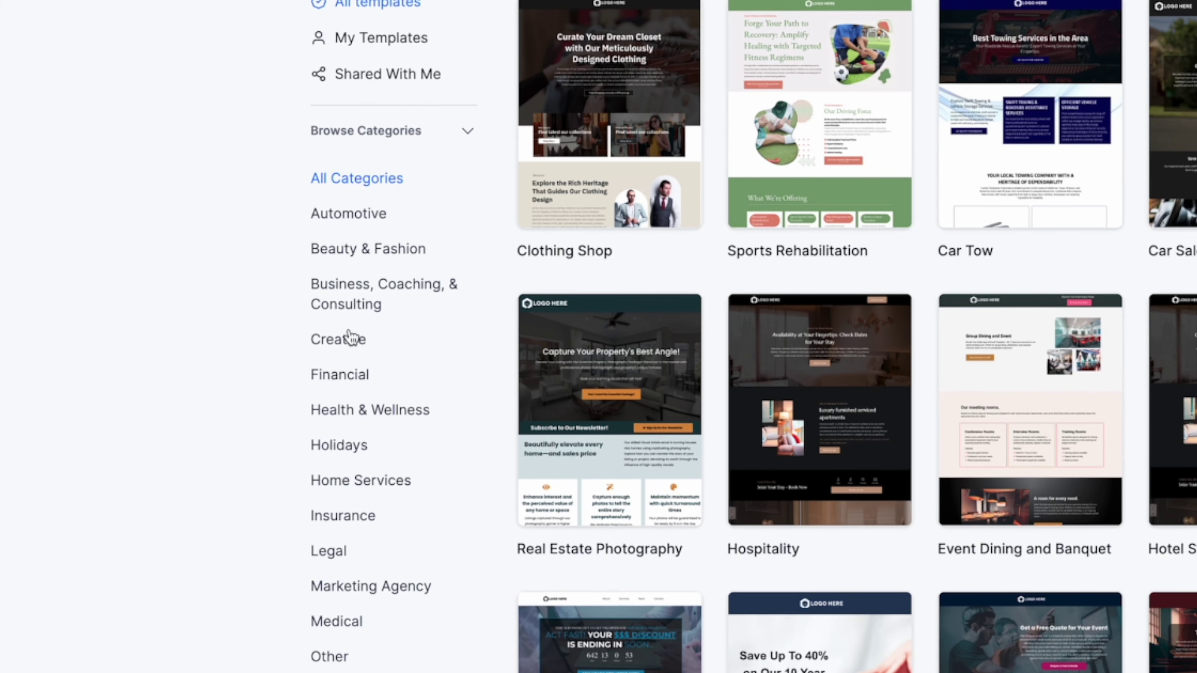
pyautogui.click(350, 309)
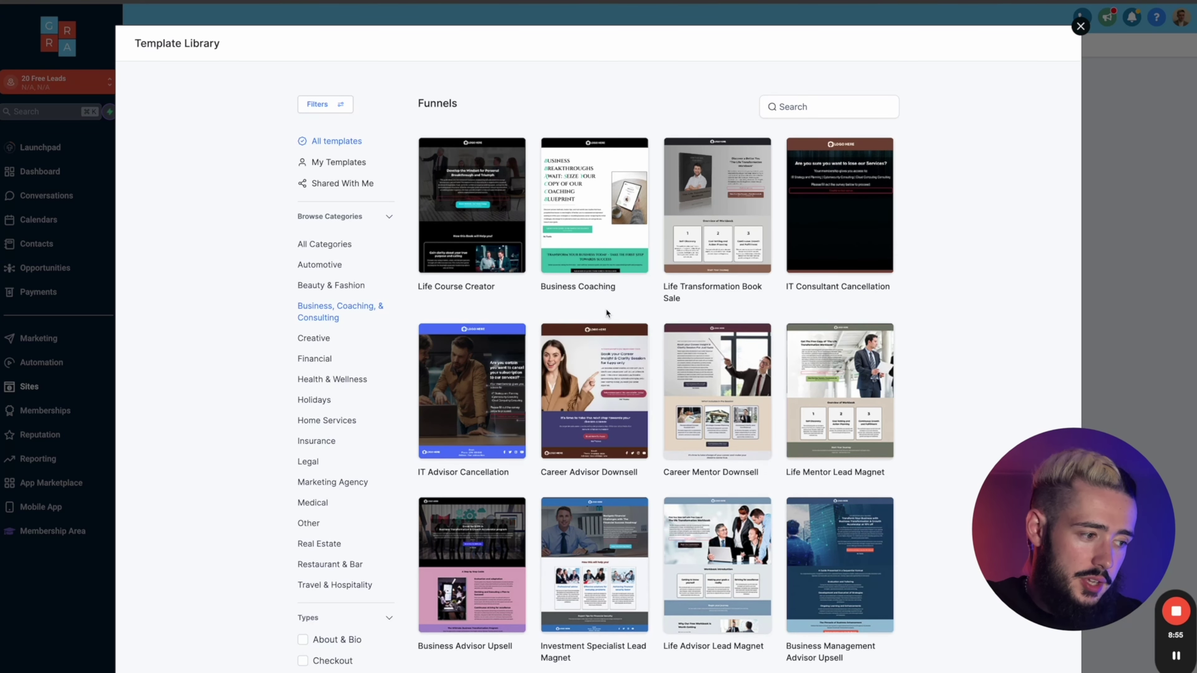
pyautogui.moveTo(622, 181)
pyautogui.click(635, 157)
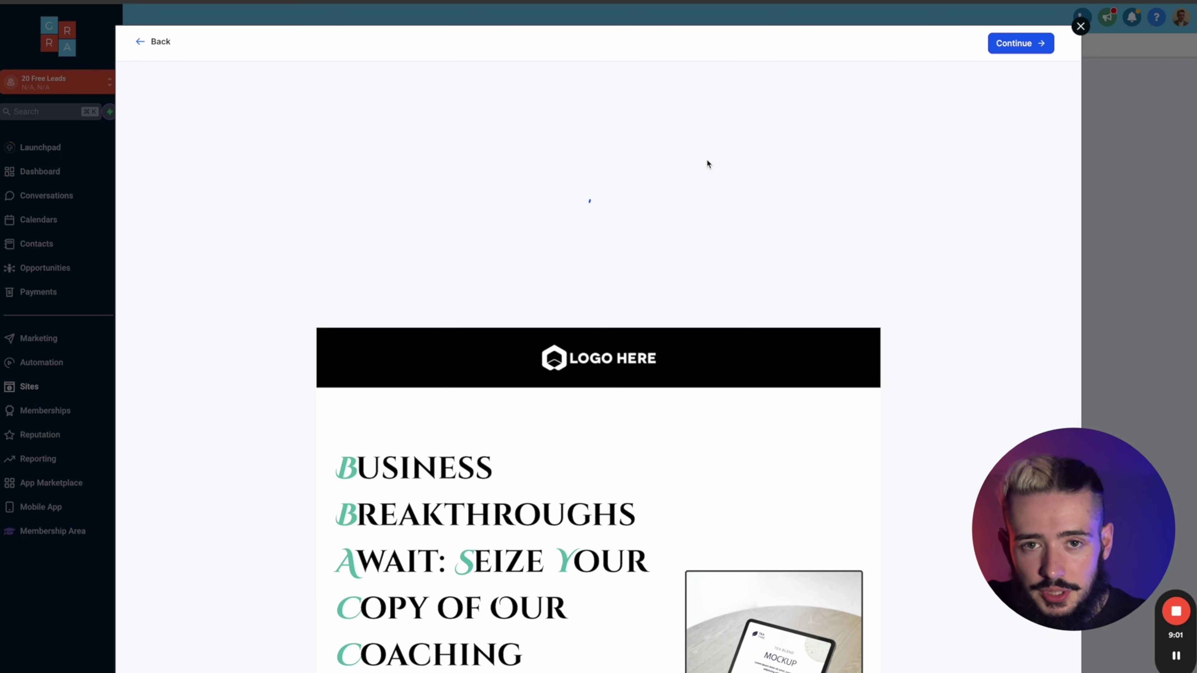
pyautogui.rightClick(665, 328)
pyautogui.scroll(-5, 634, 241)
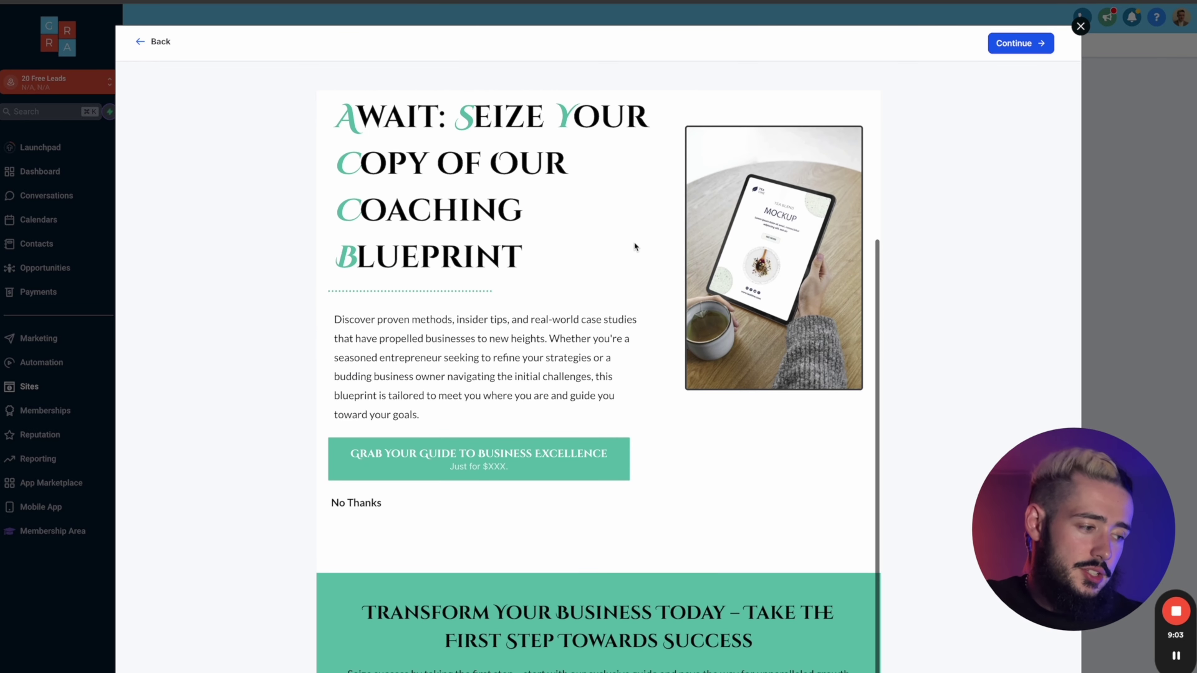
pyautogui.scroll(-3, 618, 315)
pyautogui.scroll(5, 617, 313)
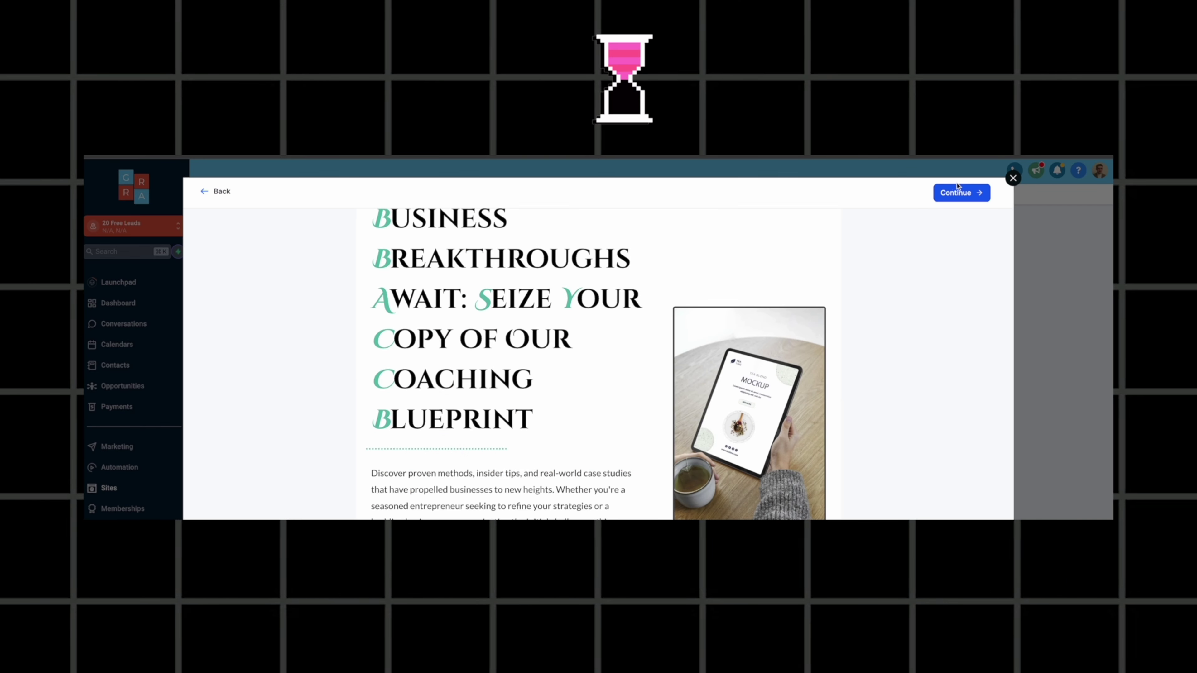
pyautogui.click(957, 191)
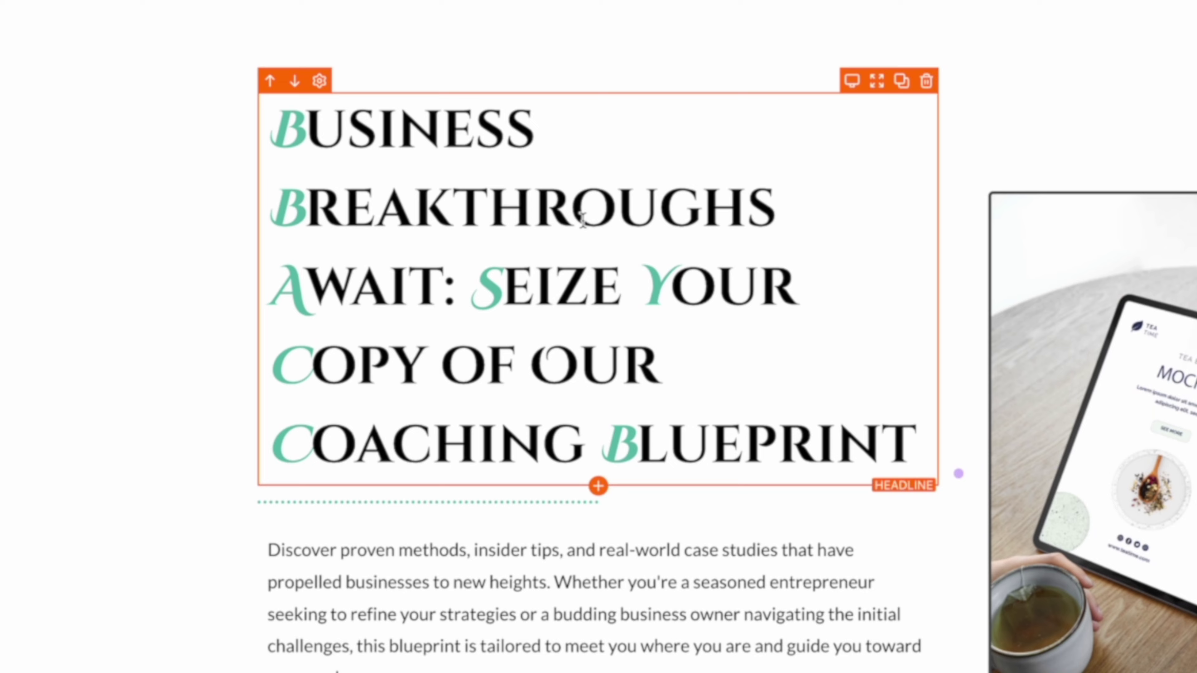
# - Delete the No Thanks link from the coaching page
pyautogui.moveTo(323, 139); pyautogui.dragTo(547, 444)
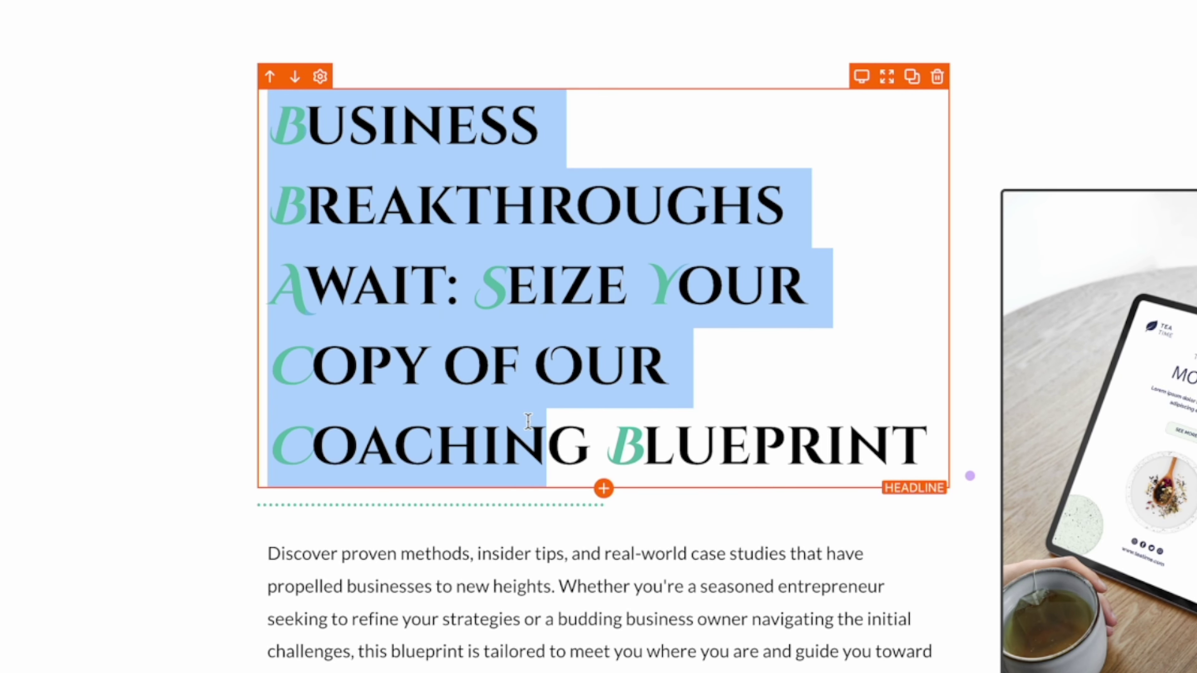
pyautogui.click(586, 396)
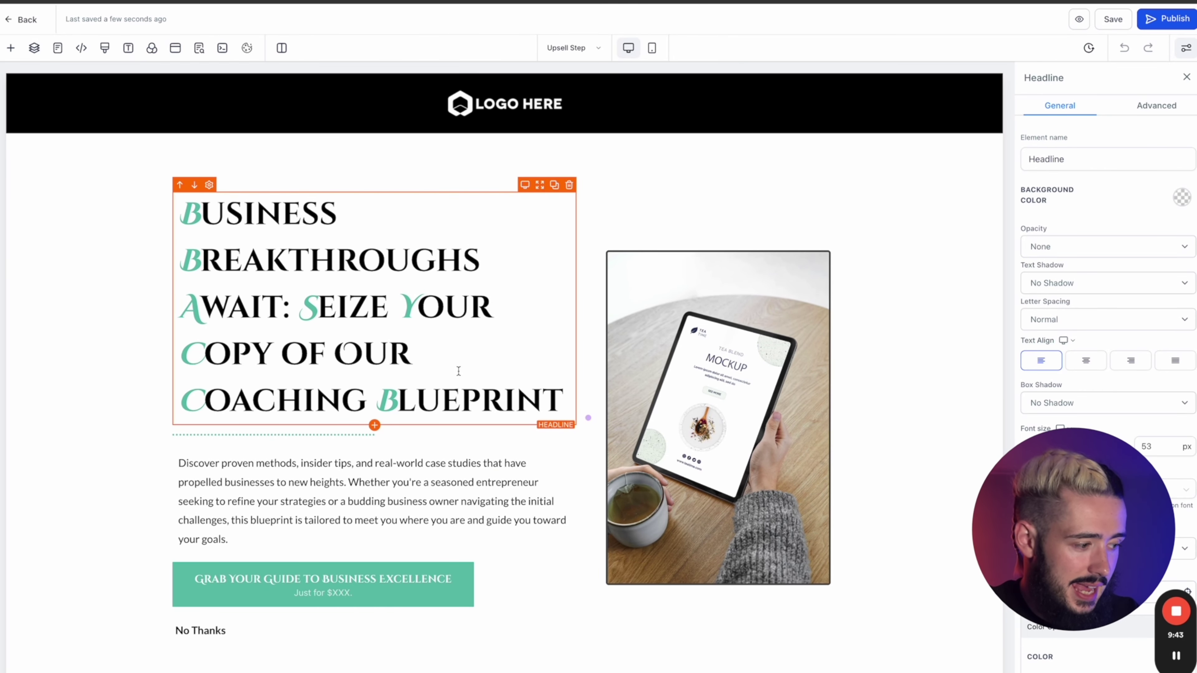
pyautogui.scroll(-1, 458, 371)
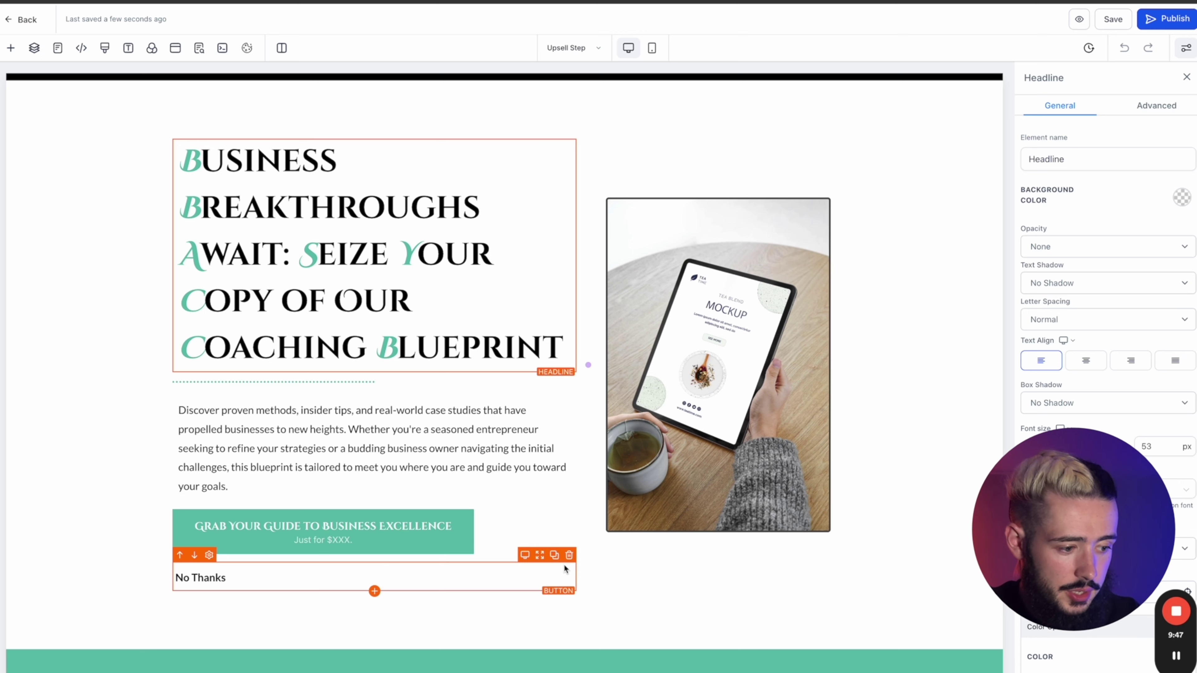
pyautogui.click(569, 555)
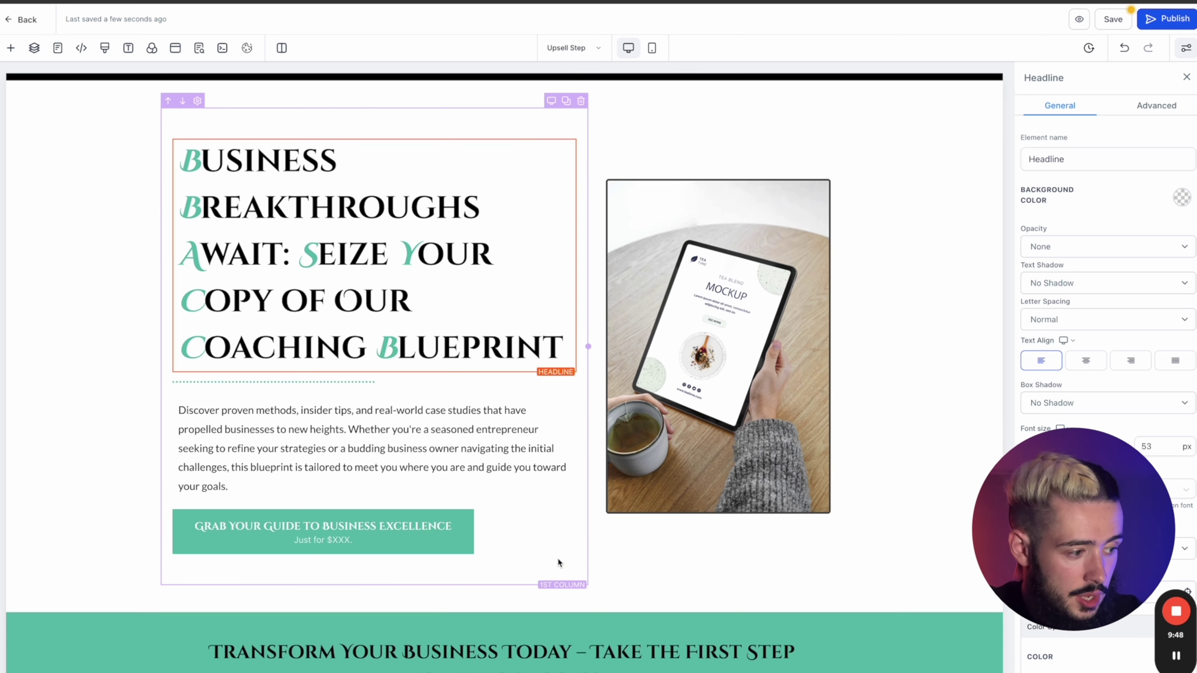
# - Remove the price subtext, move the image below the copy, and cut 'Blueprint' from the headline
pyautogui.click(287, 528)
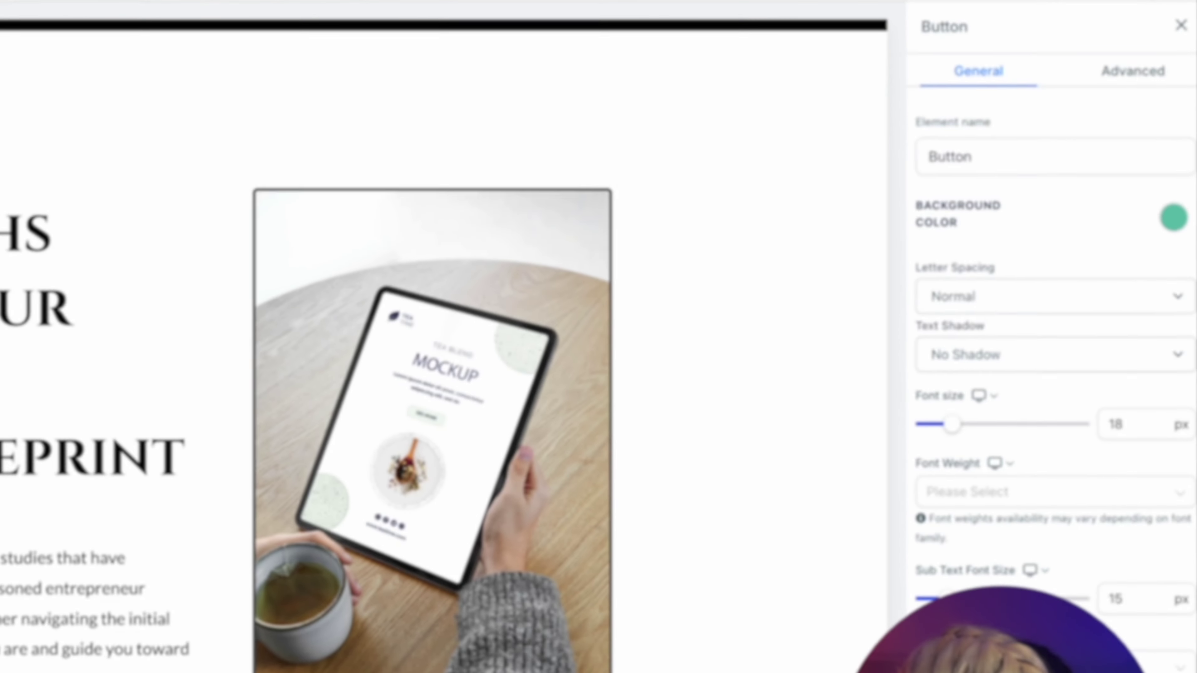
pyautogui.scroll(-15, 1042, 330)
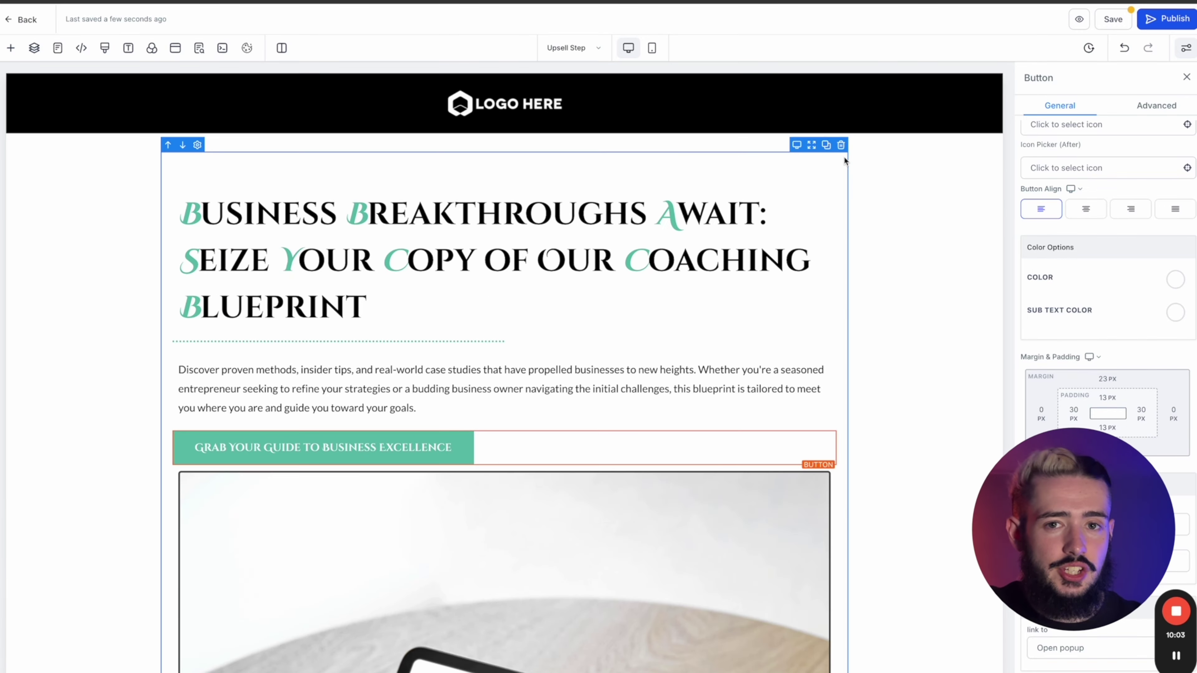
pyautogui.scroll(-15, 501, 512)
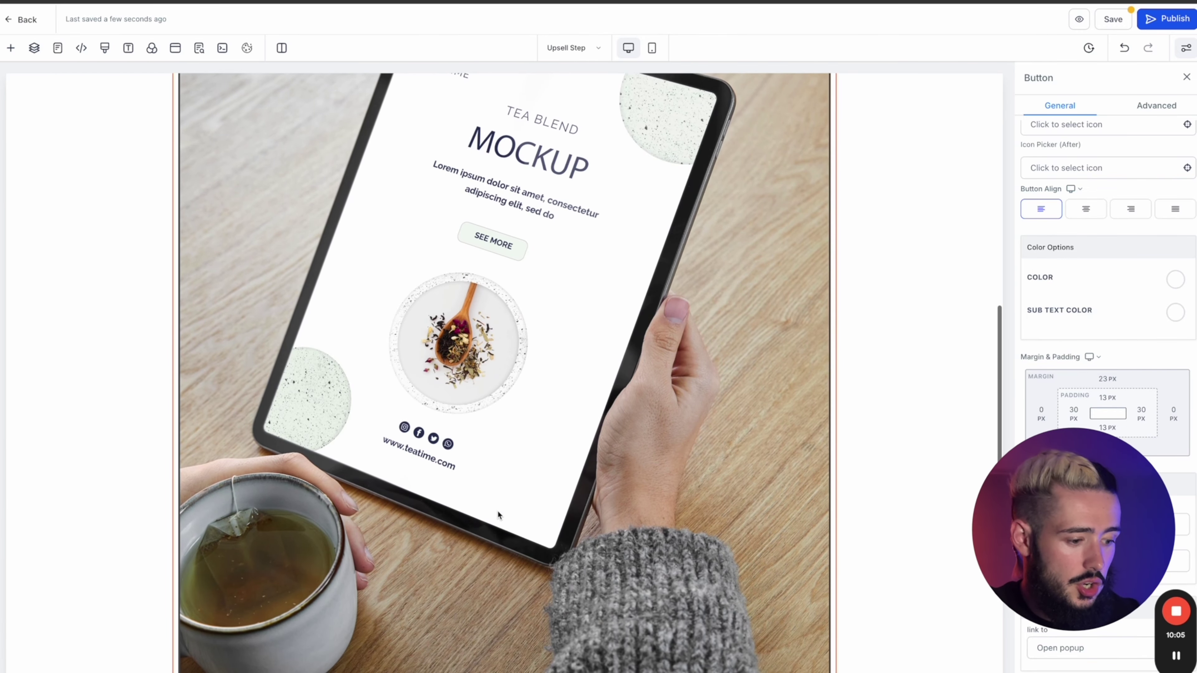
pyautogui.scroll(15, 498, 509)
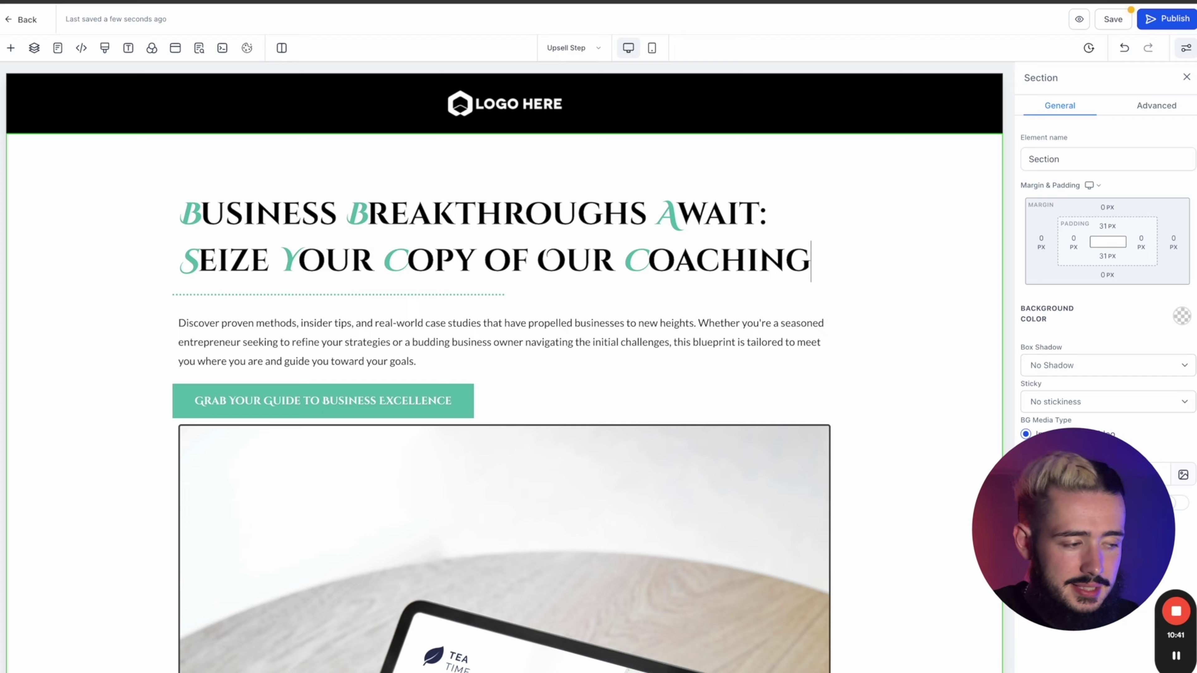
pyautogui.click(1186, 78)
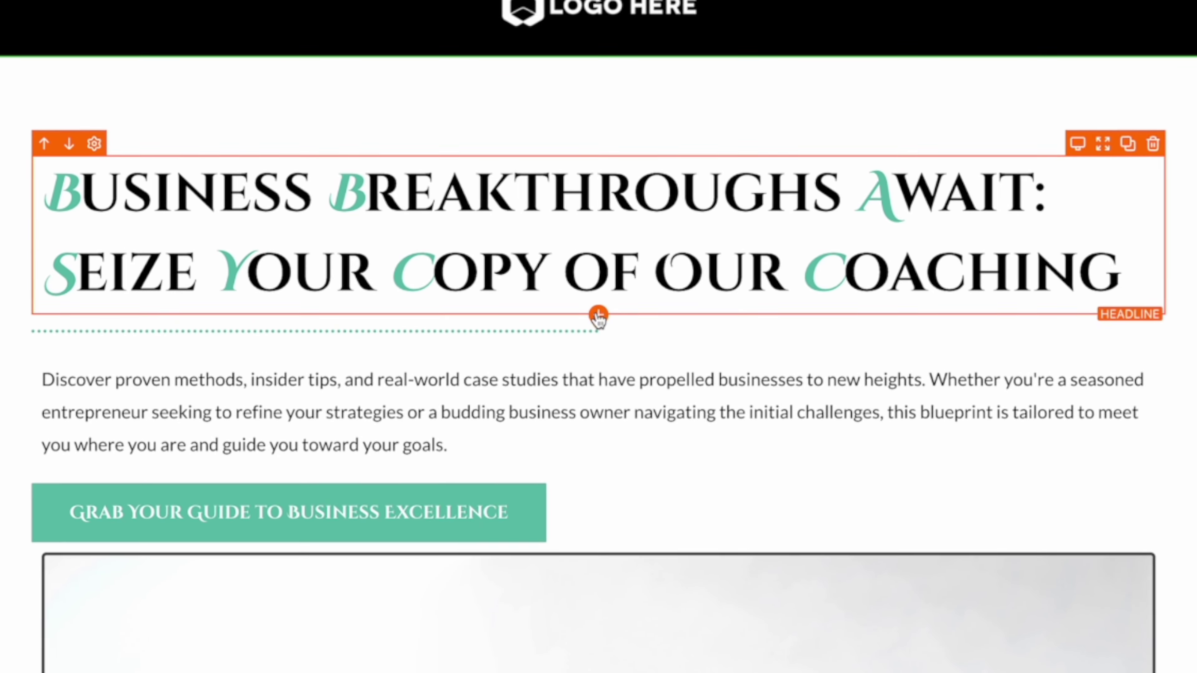
pyautogui.click(599, 314)
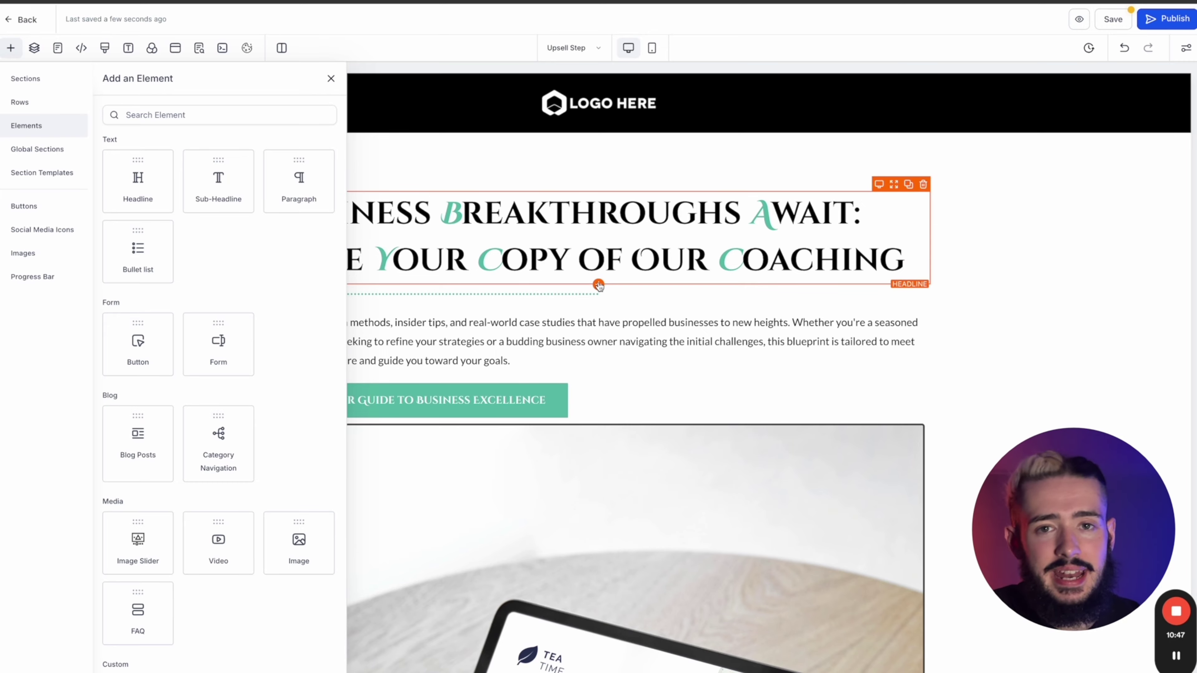
# - Place a Calendar element below the headline and confirm it lists no calendar yet
pyautogui.click(332, 79)
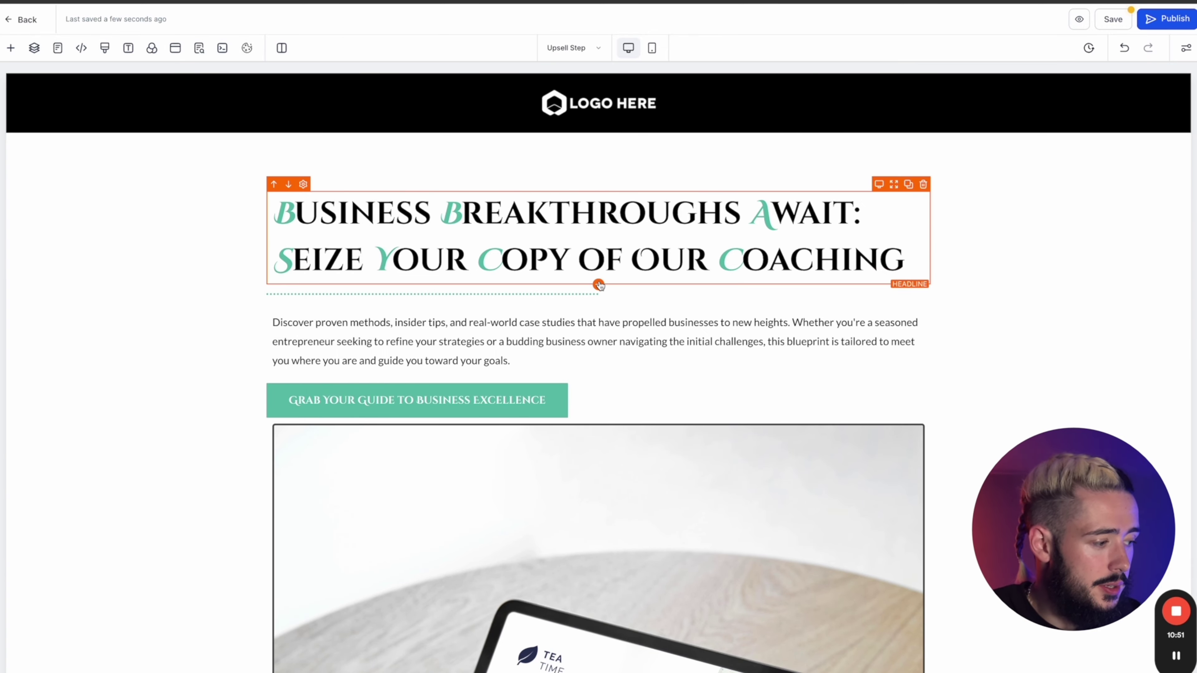
pyautogui.moveTo(598, 285); pyautogui.dragTo(466, 343)
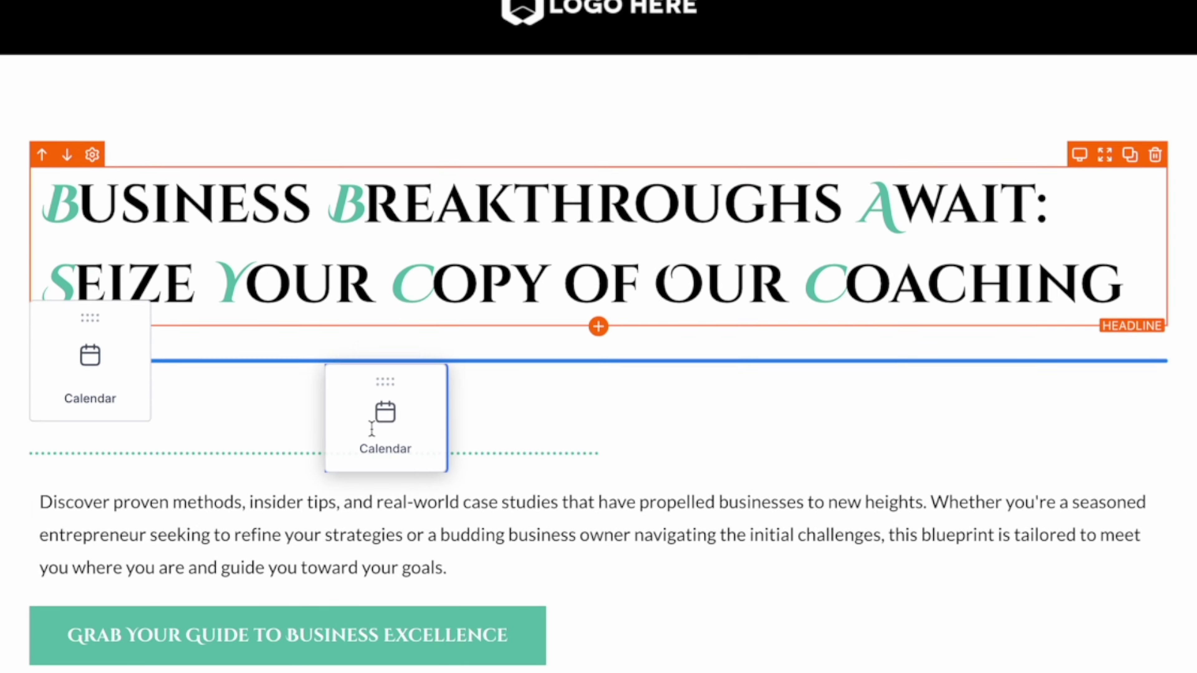
pyautogui.moveTo(372, 429); pyautogui.dragTo(372, 429)
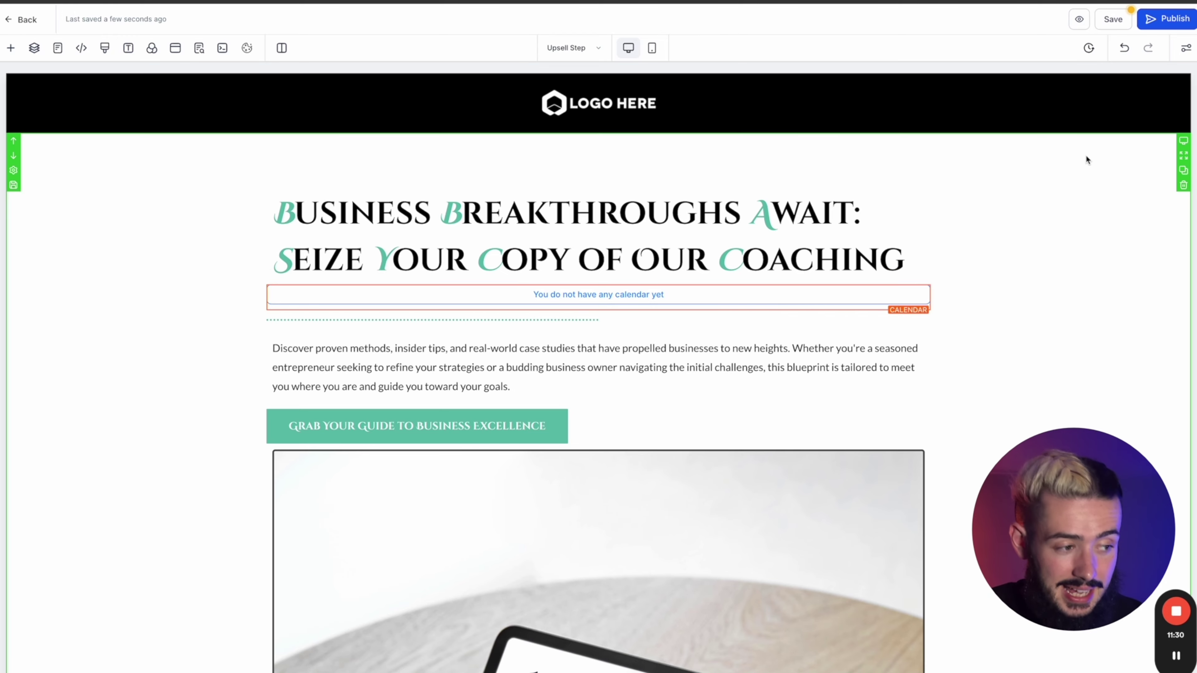
pyautogui.click(645, 298)
pyautogui.click(722, 305)
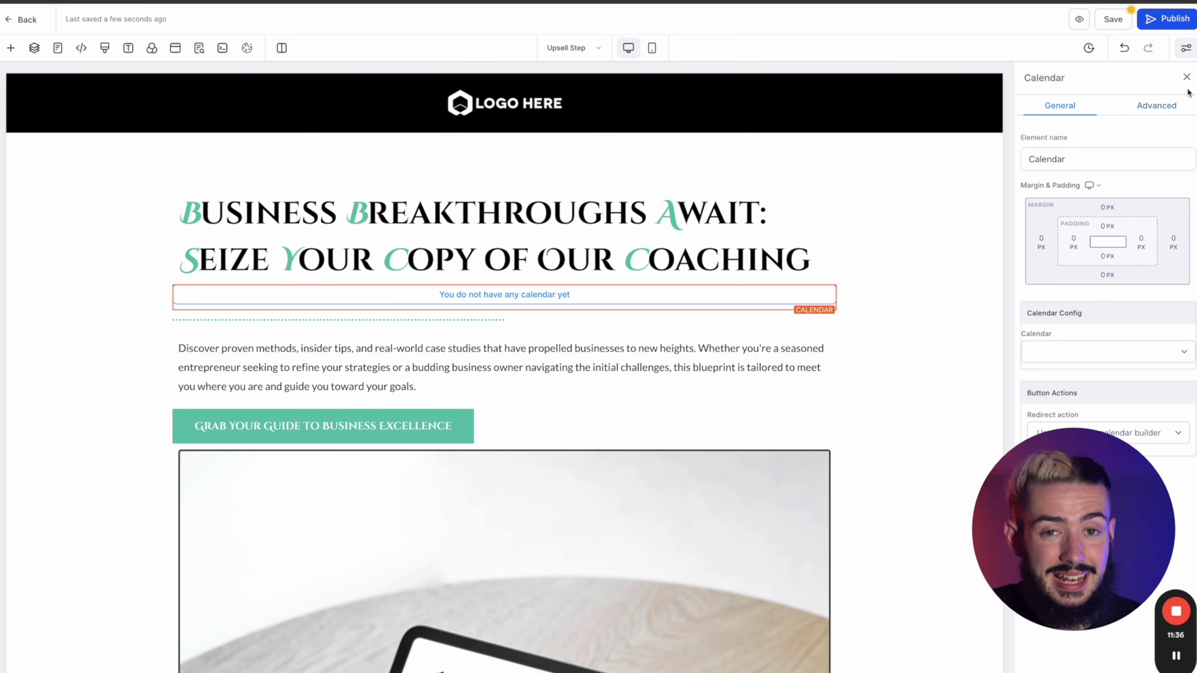
pyautogui.click(1187, 77)
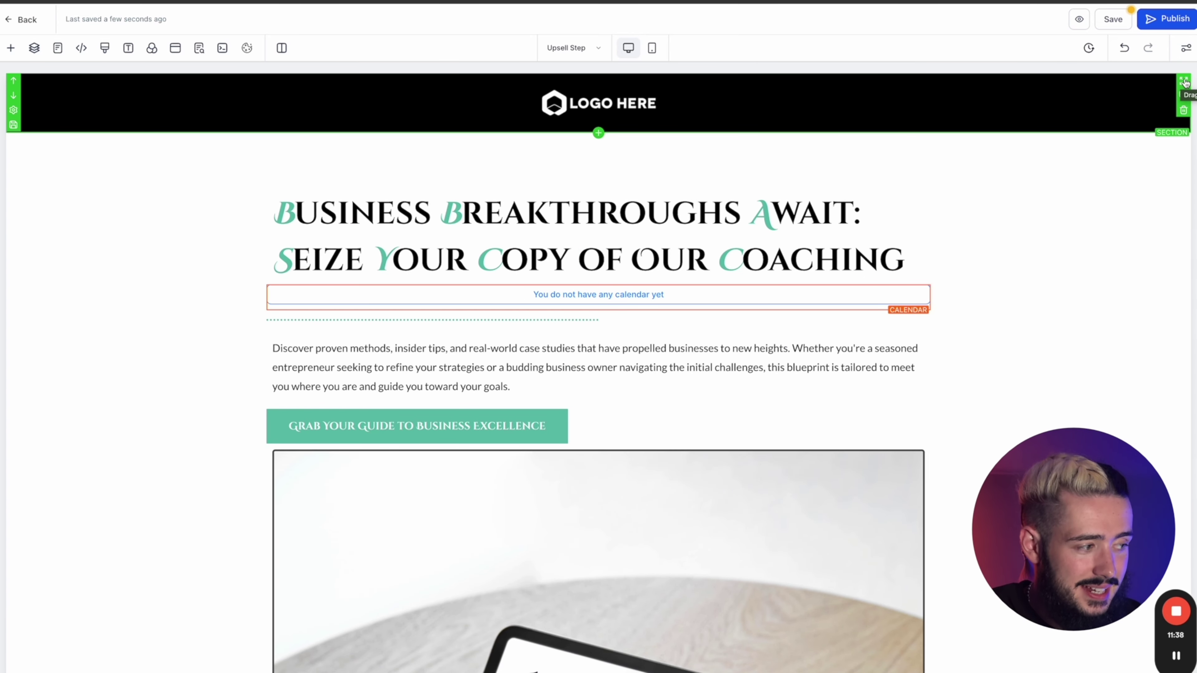
# - Save the funnel page, then begin a new Simple Calendar in Calendar Settings
pyautogui.click(1112, 20)
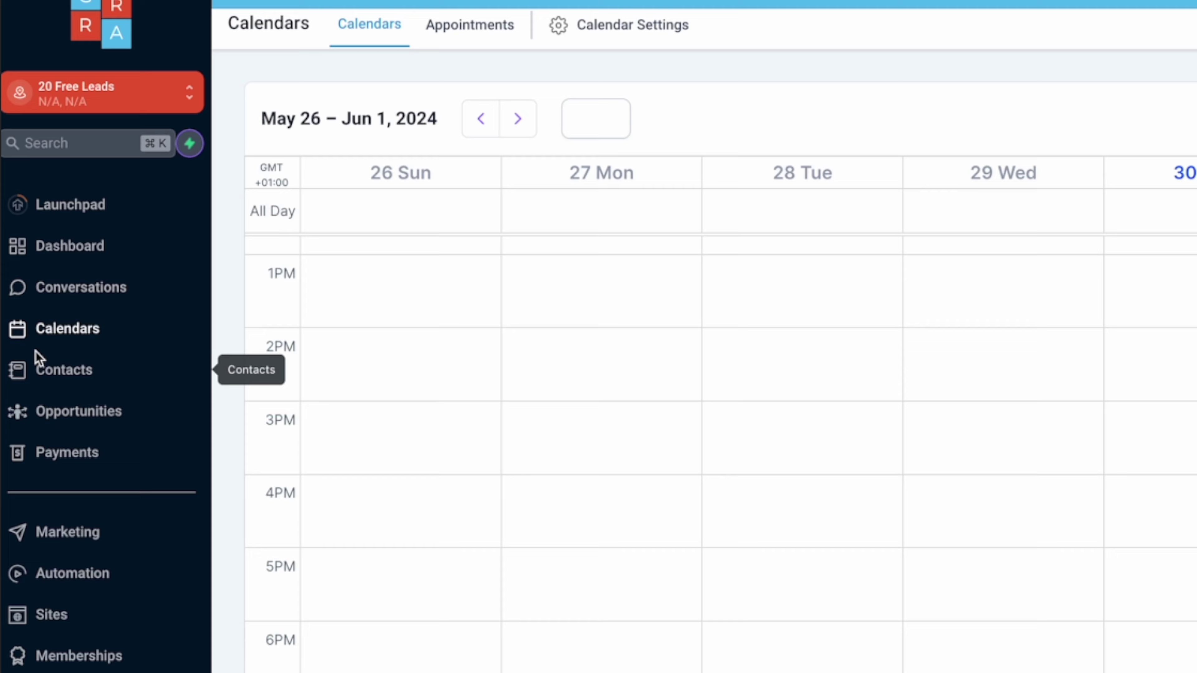
pyautogui.click(591, 40)
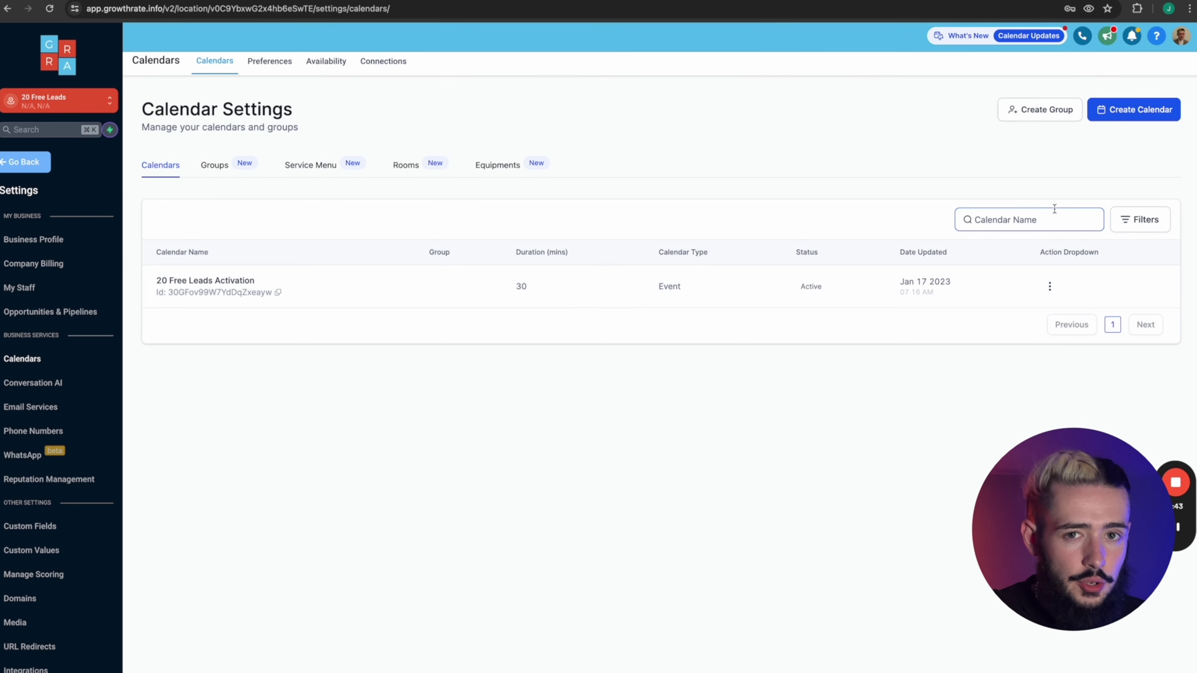
pyautogui.click(1131, 113)
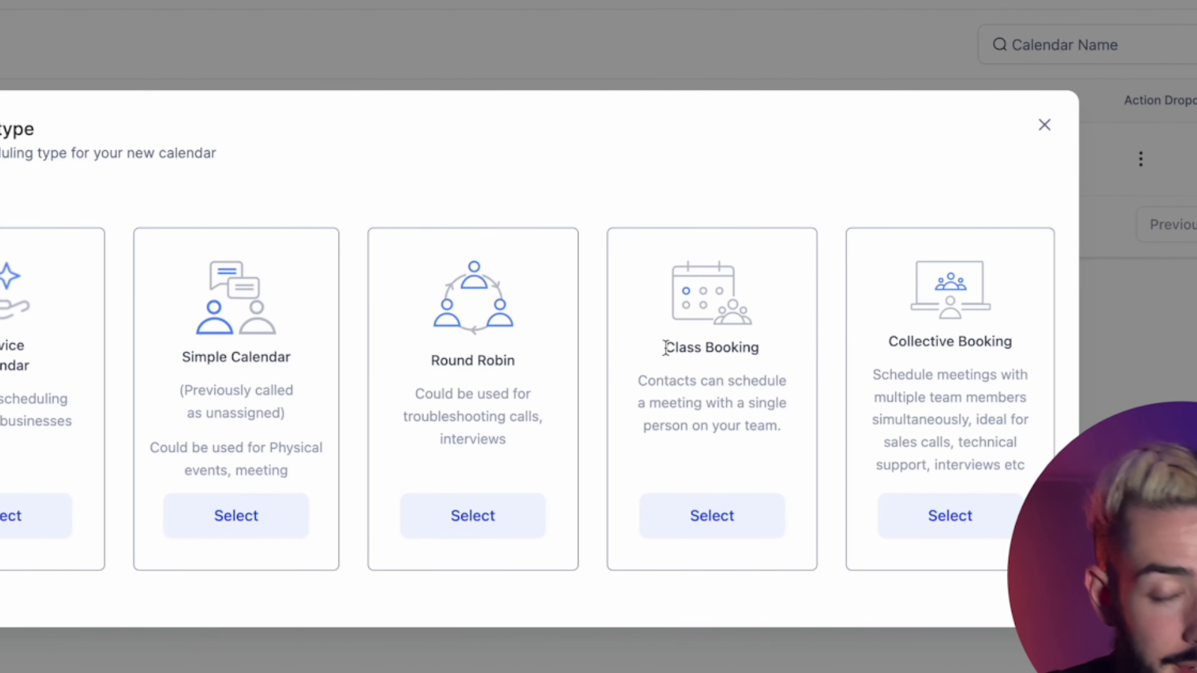
pyautogui.moveTo(666, 348); pyautogui.dragTo(633, 404)
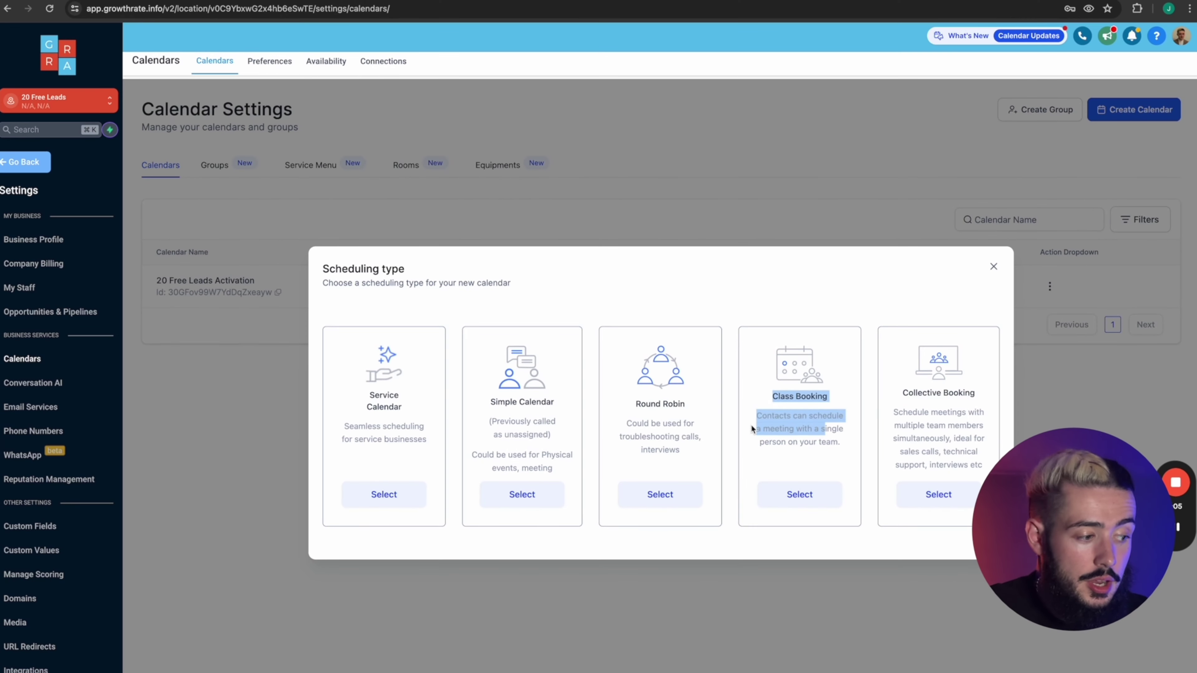
pyautogui.click(468, 427)
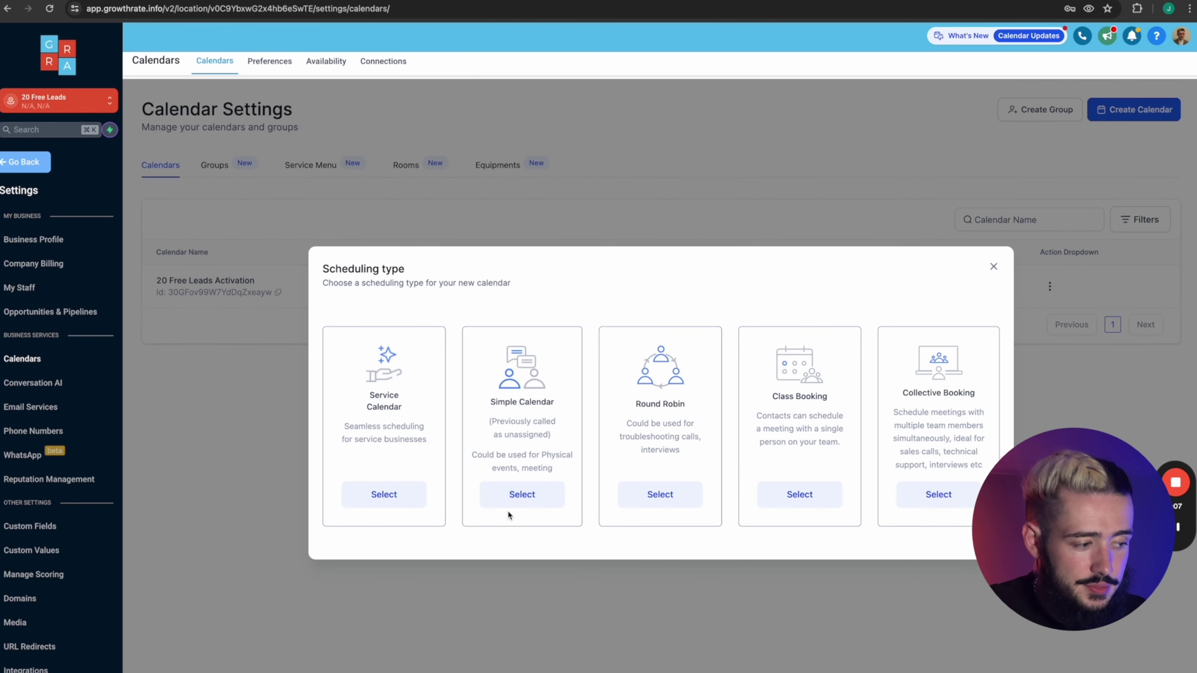
pyautogui.click(519, 498)
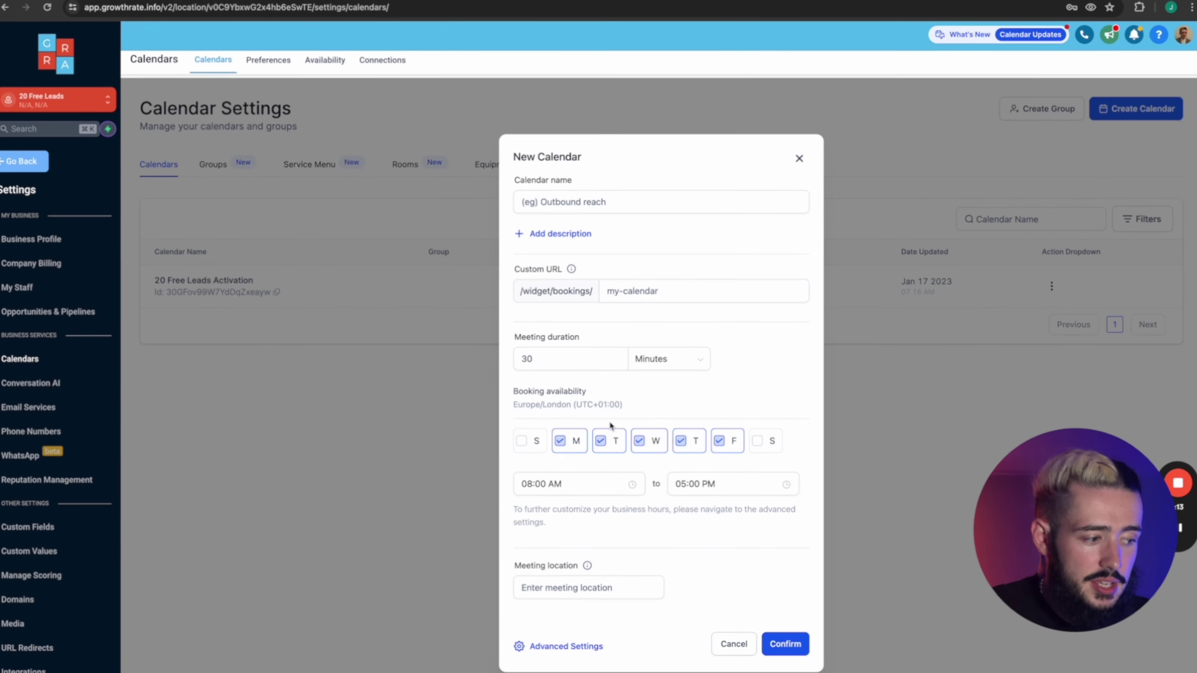
# - Create 'Business Calendar' starting at 09:00 AM with a custom URL slug
pyautogui.click(548, 484)
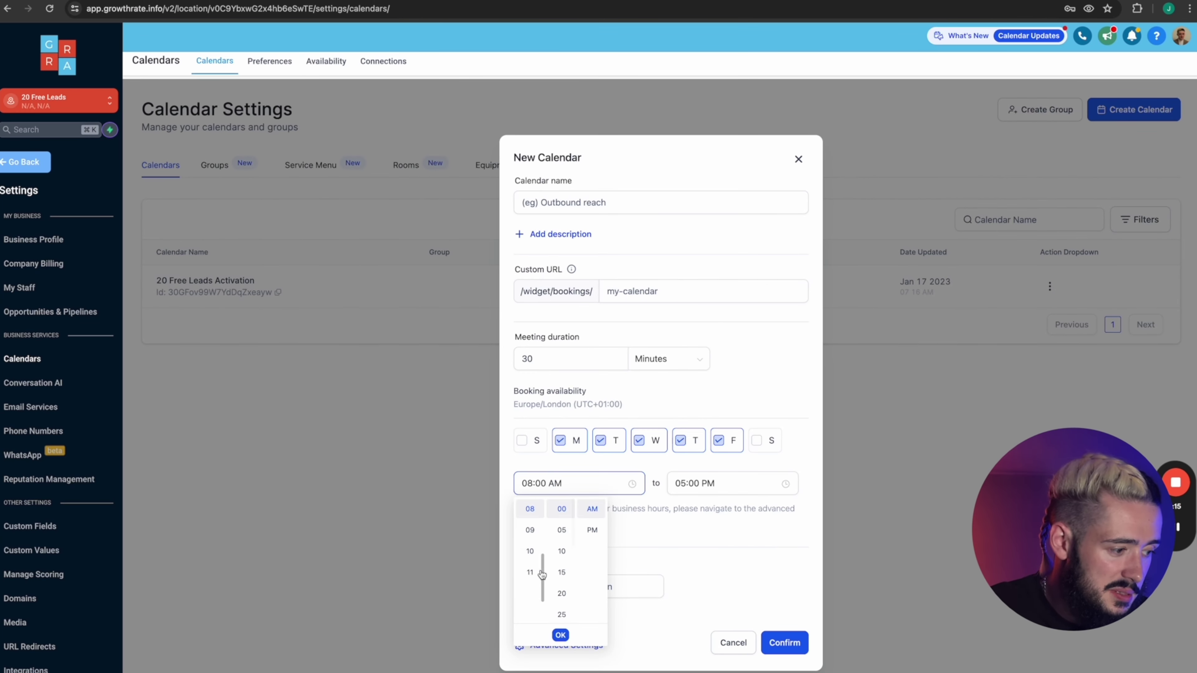
pyautogui.click(529, 530)
pyautogui.click(675, 543)
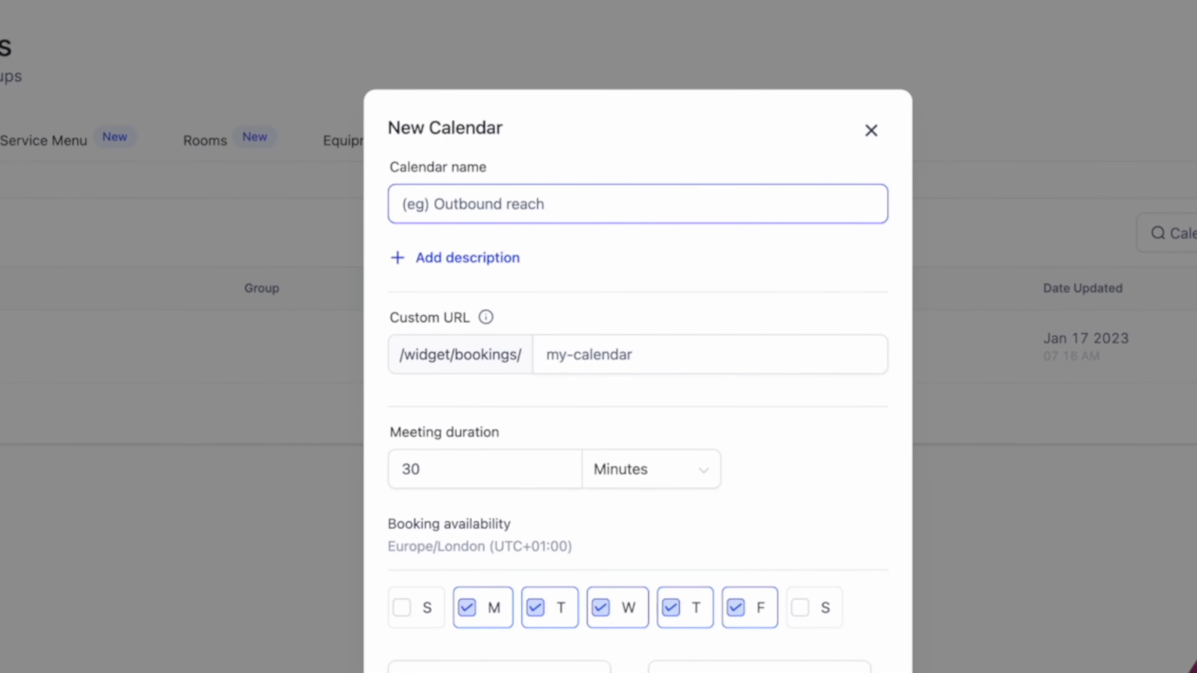
pyautogui.write('Business')
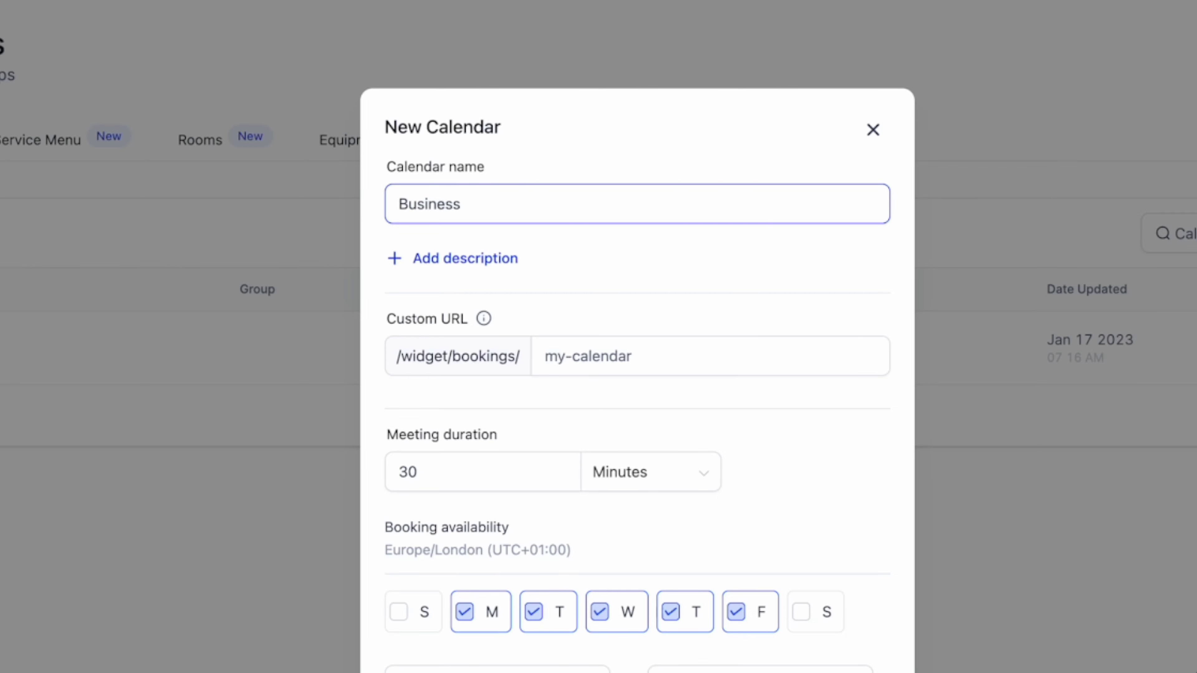
pyautogui.write(' Calendar')
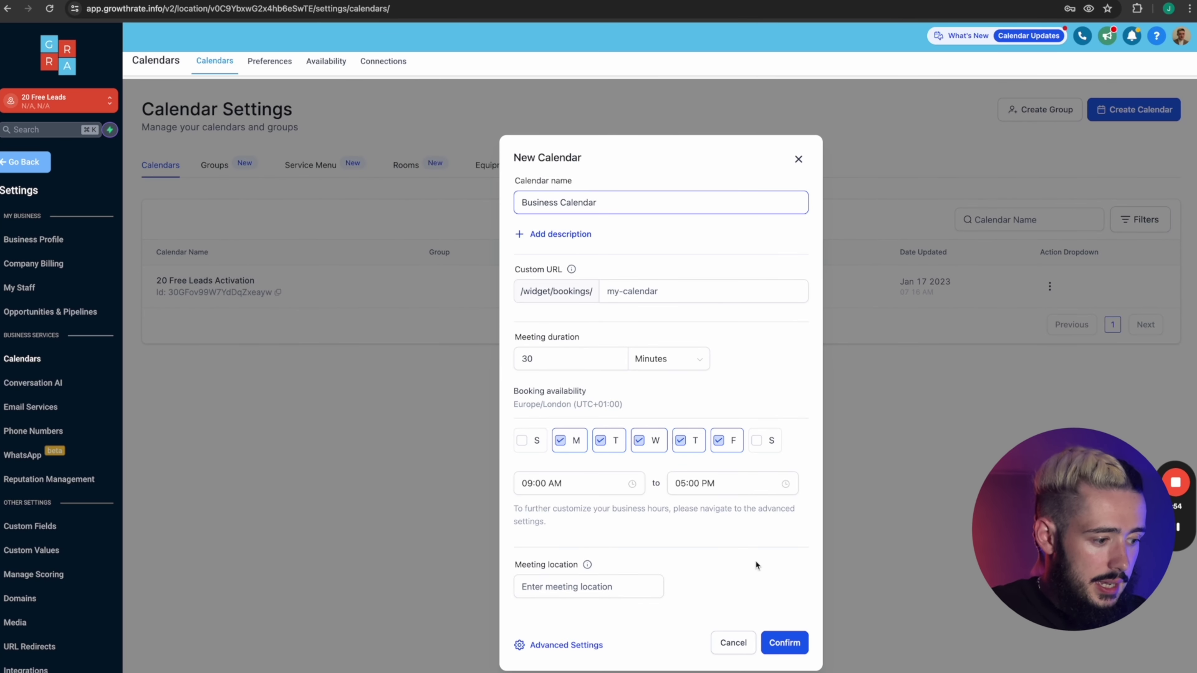
pyautogui.click(789, 642)
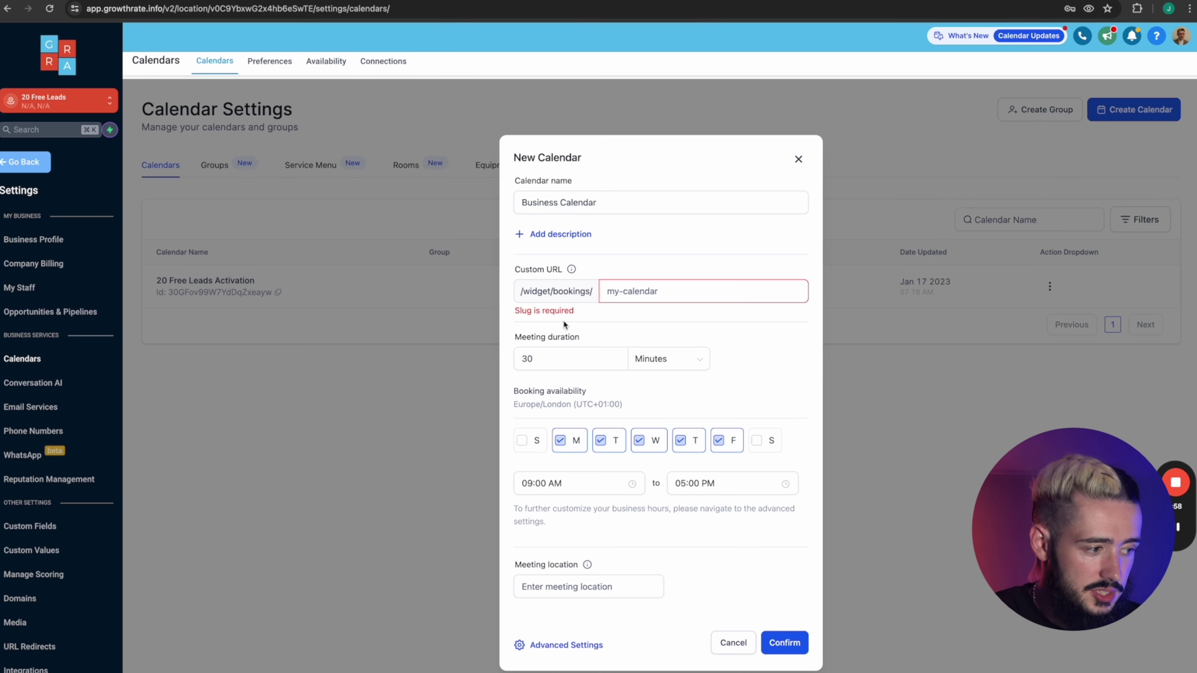
pyautogui.write('gfnfntheh')
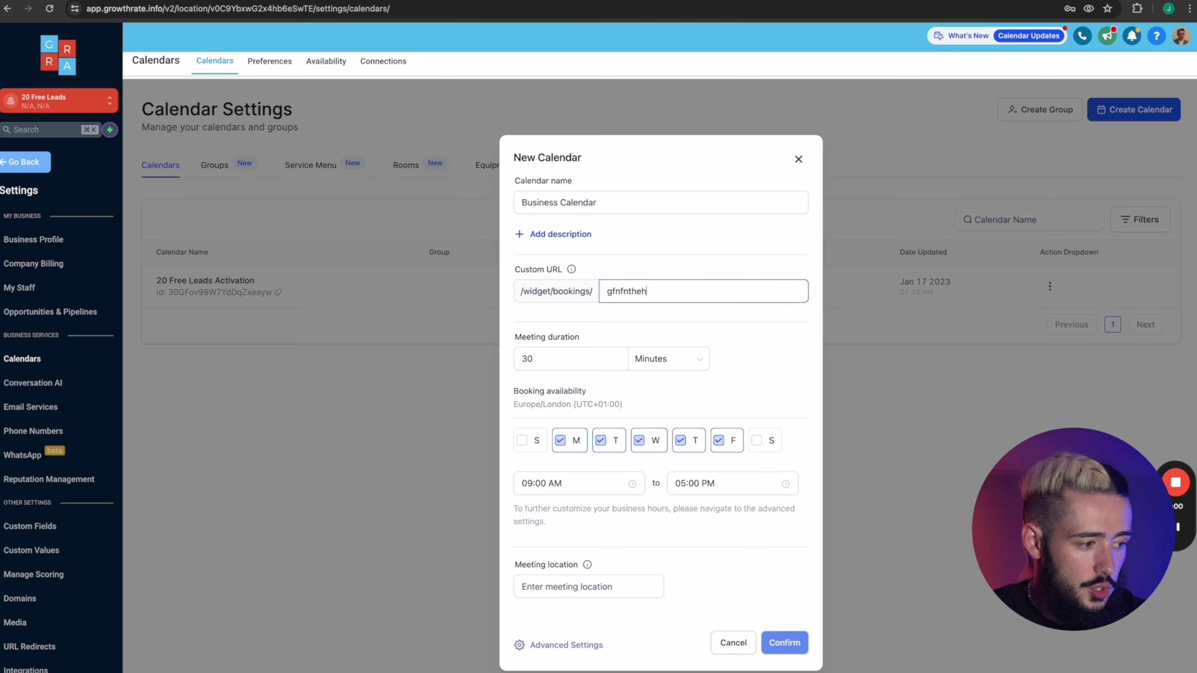
pyautogui.write('ehehehnhryr')
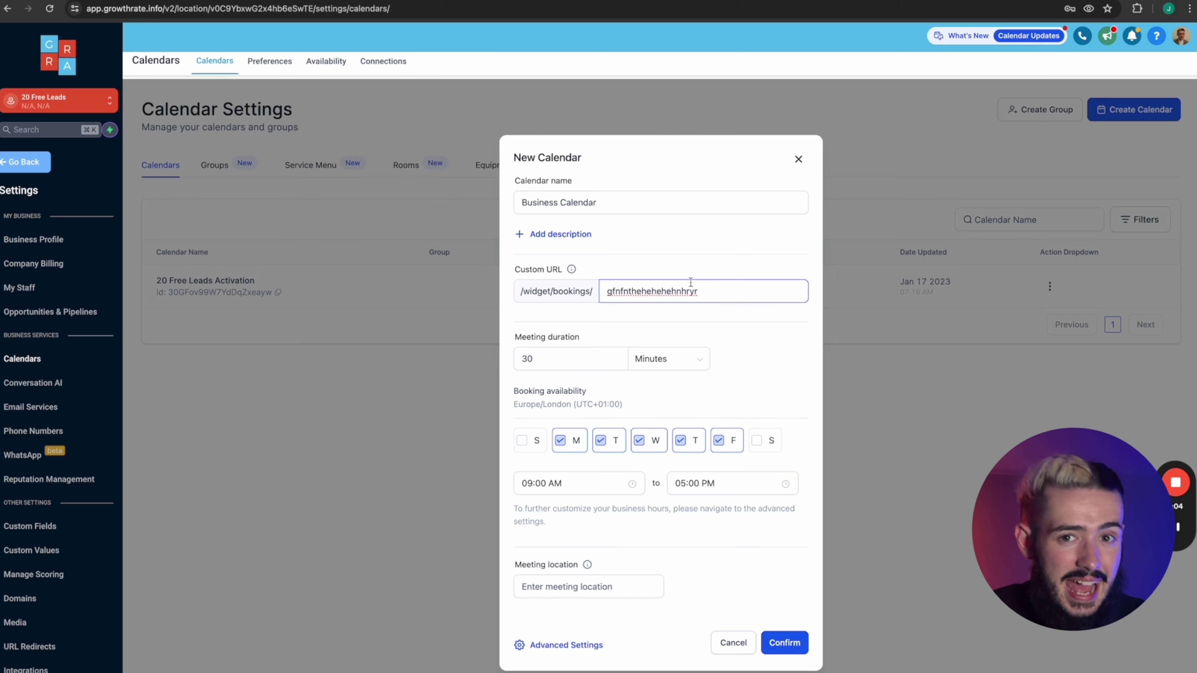
pyautogui.click(776, 644)
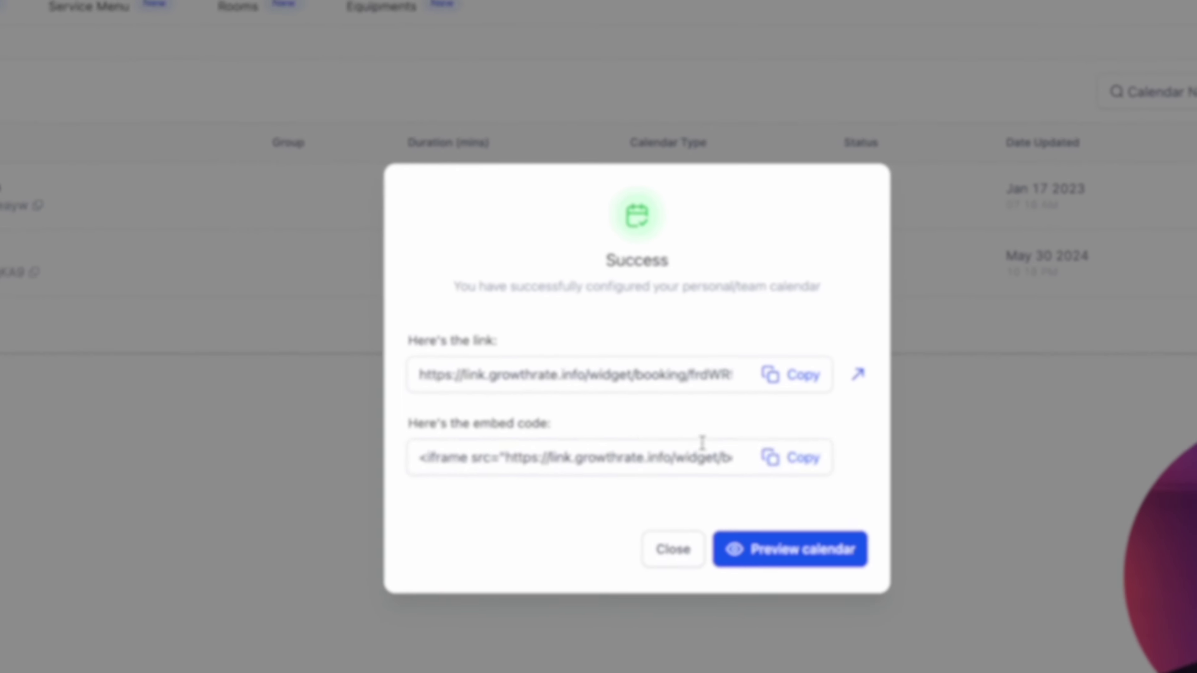
# - View the Business Calendar booking page, close its tab, and return to the Funnels list
pyautogui.click(802, 376)
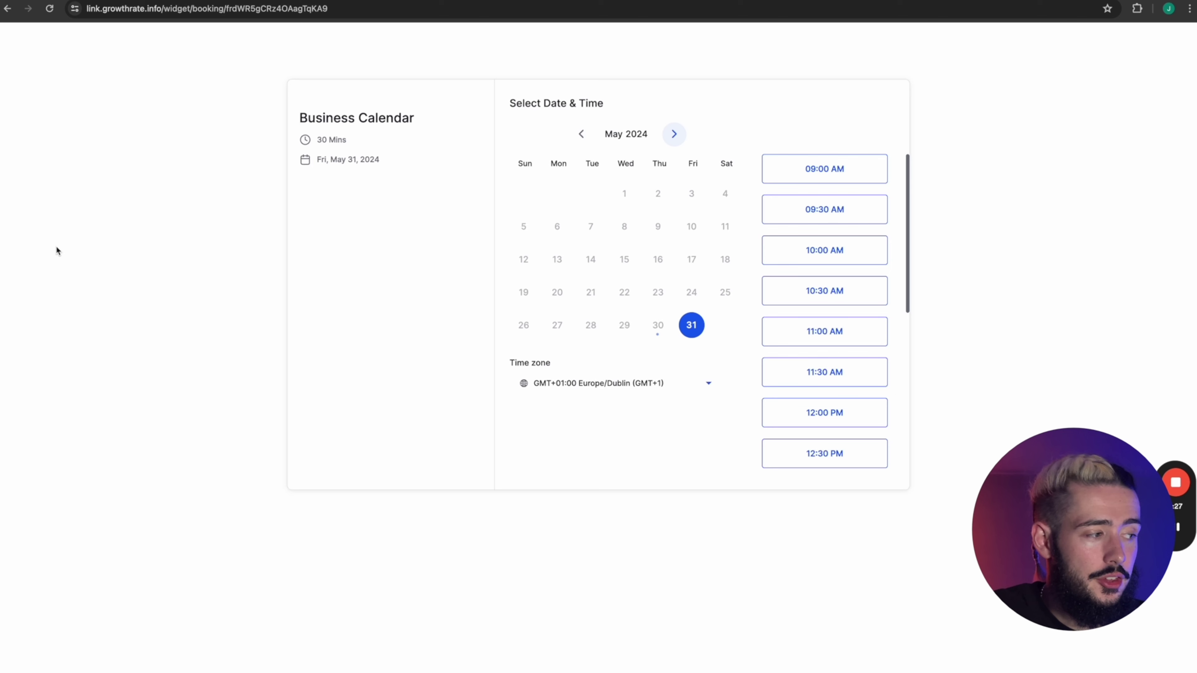
pyautogui.hotkey('ctrl', 'w')
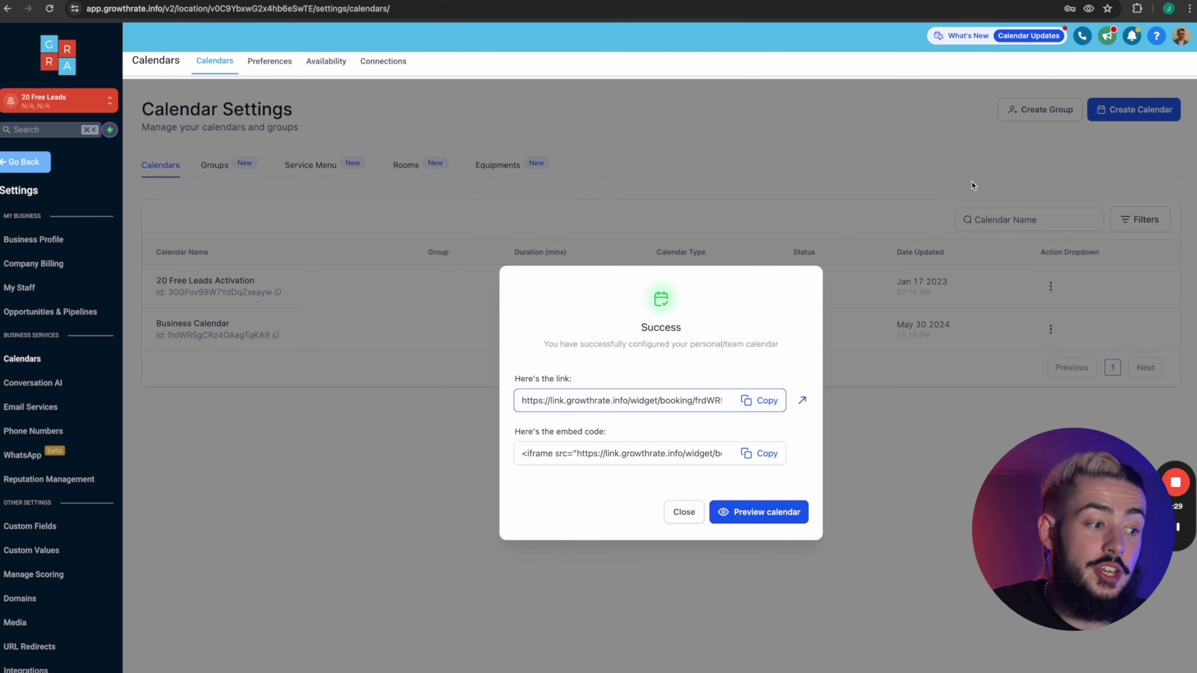
pyautogui.click(683, 513)
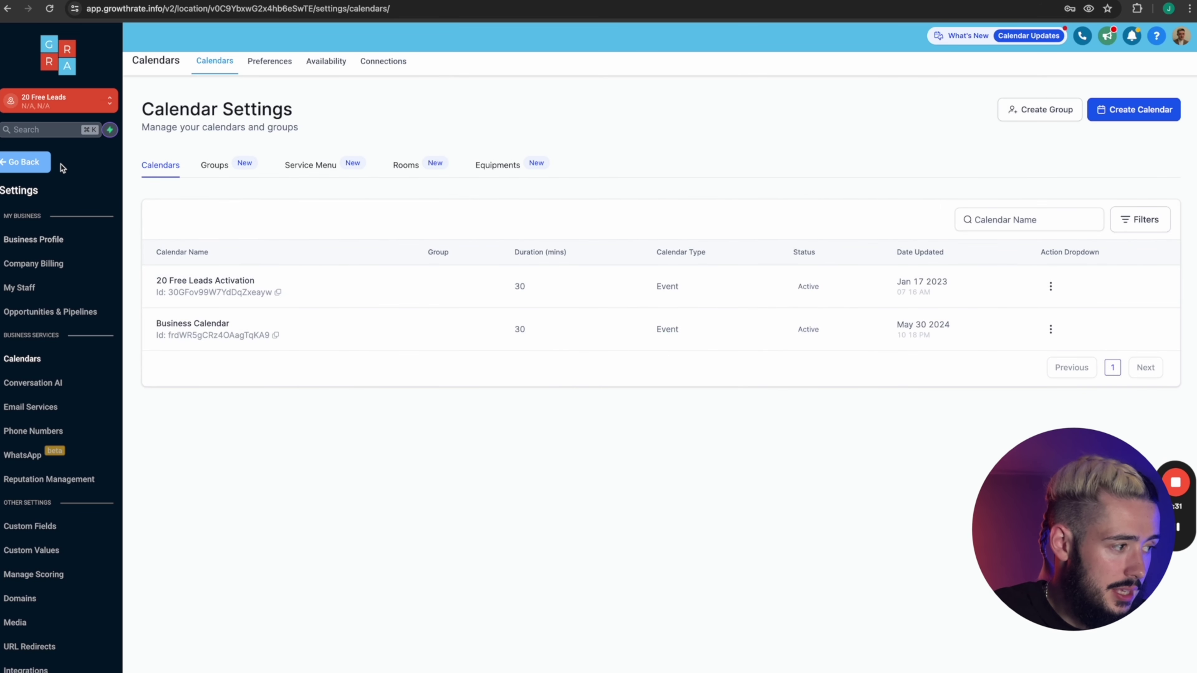
pyautogui.click(32, 171)
pyautogui.click(37, 406)
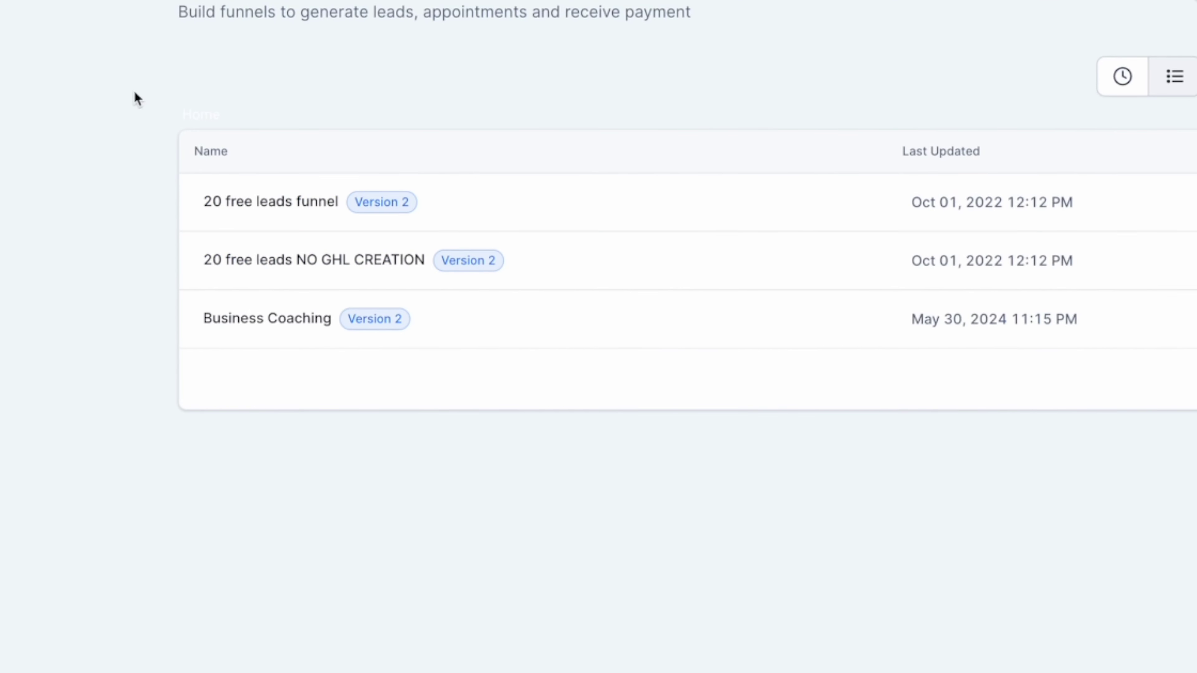
# - Open the Business Coaching funnel's Upsell step and set its calendar element to Business Calendar
pyautogui.click(332, 323)
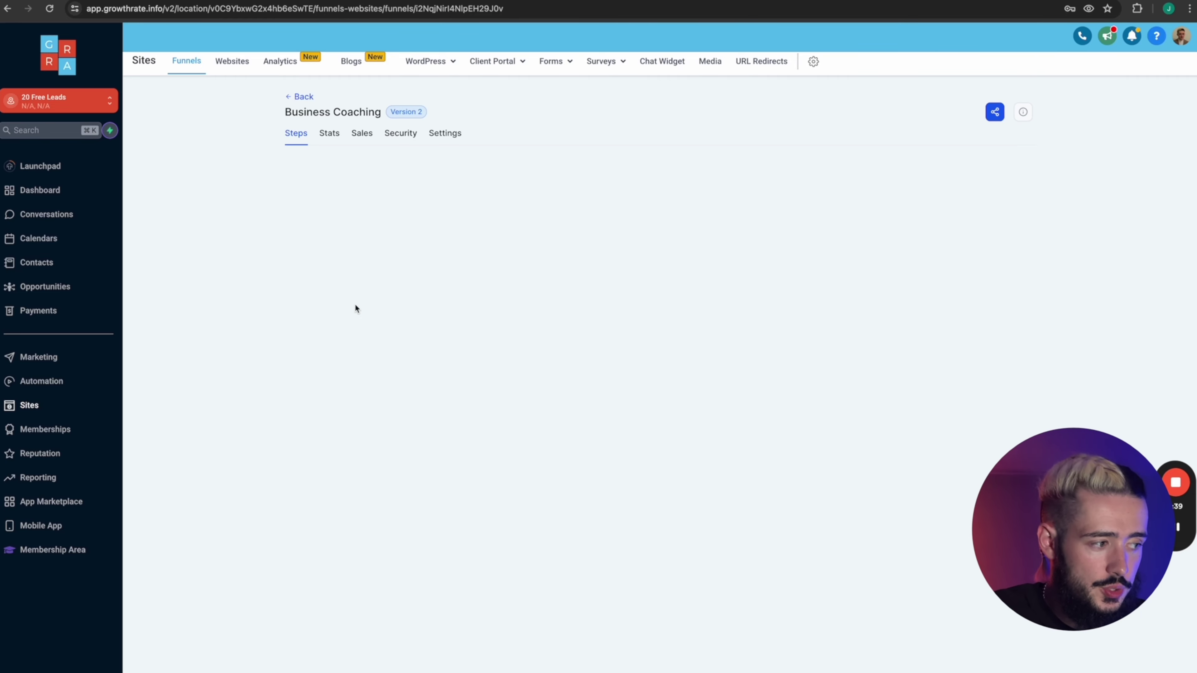
pyautogui.click(530, 404)
pyautogui.click(538, 378)
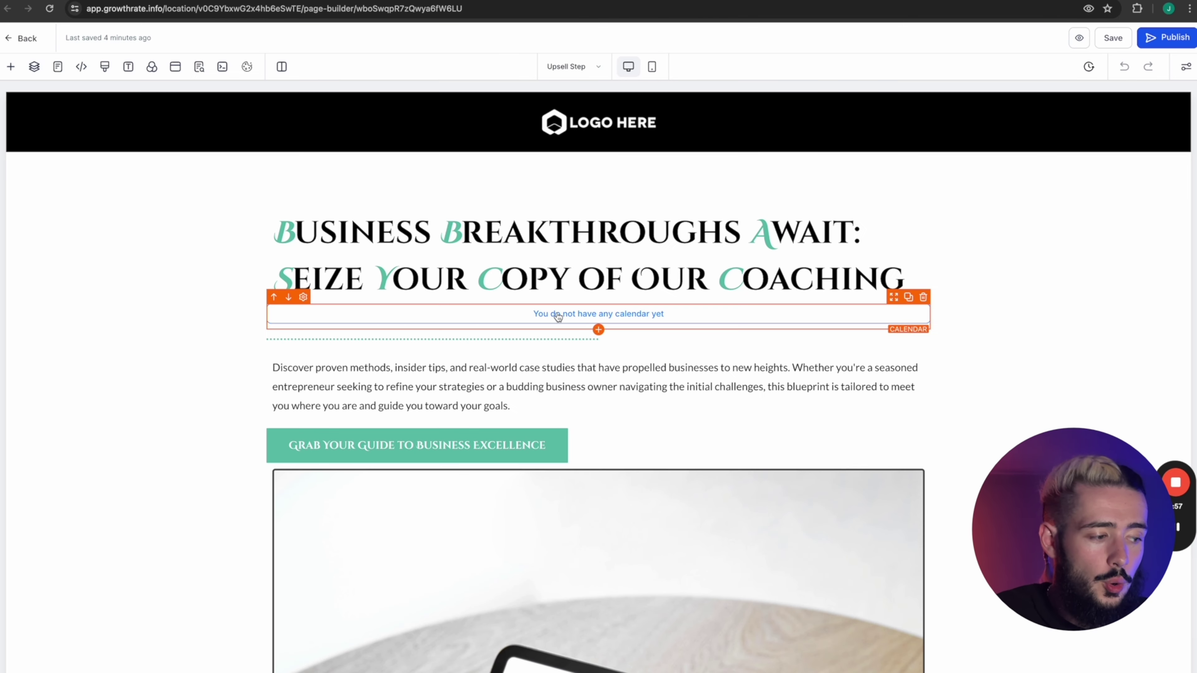
pyautogui.click(565, 319)
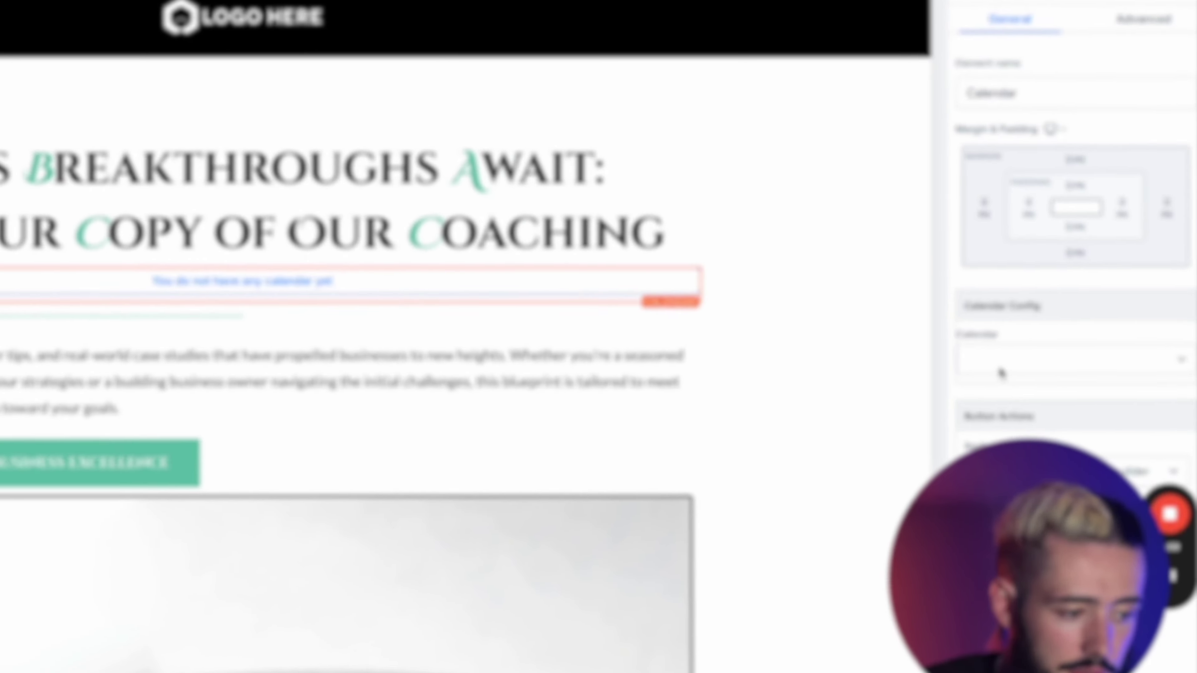
pyautogui.click(1051, 372)
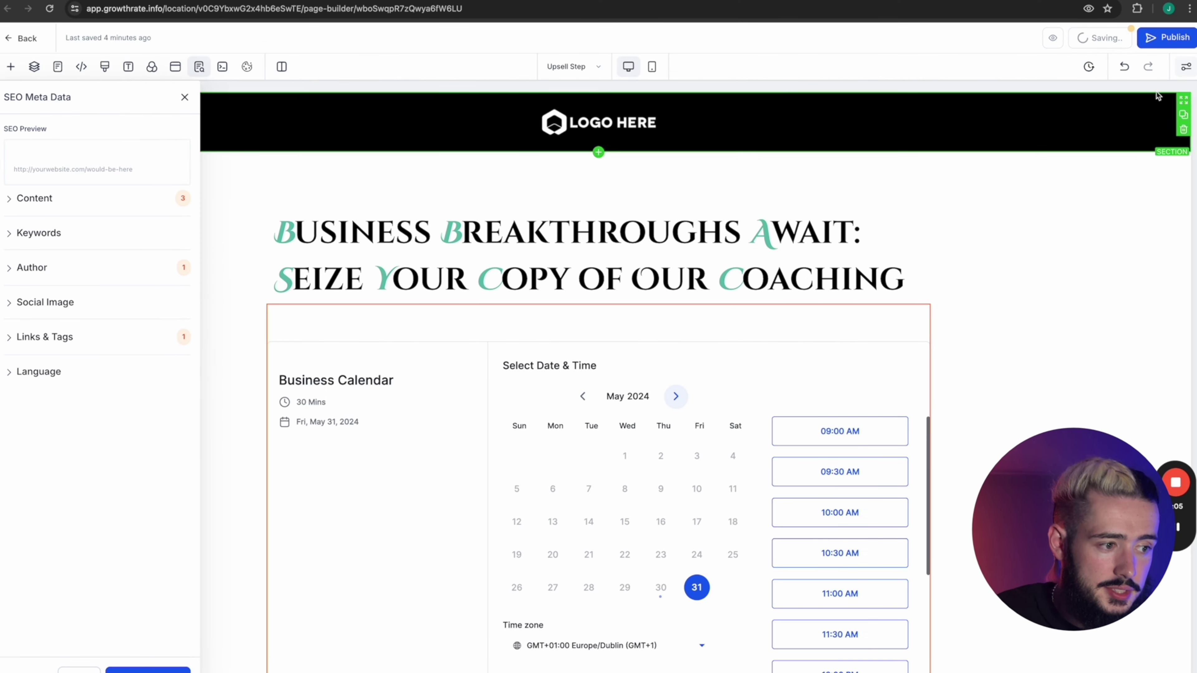
# - Preview the page to check the embedded bookable Business Calendar
pyautogui.click(1079, 39)
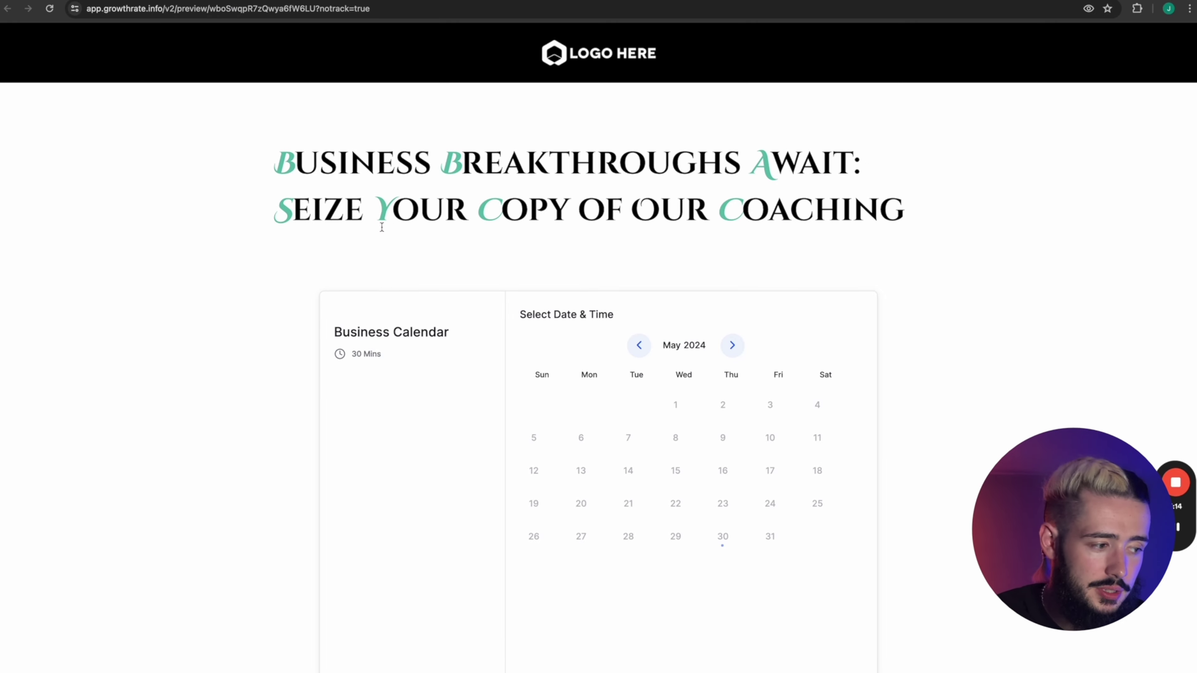
pyautogui.scroll(-3, 725, 476)
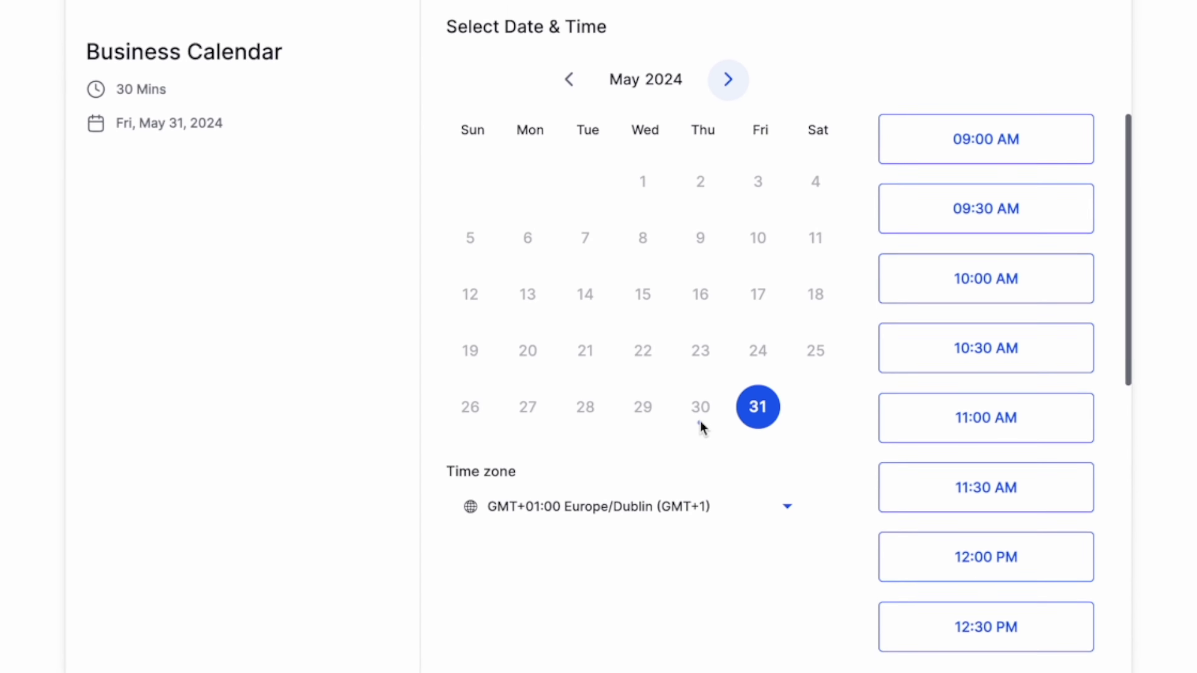
pyautogui.scroll(-10, 697, 420)
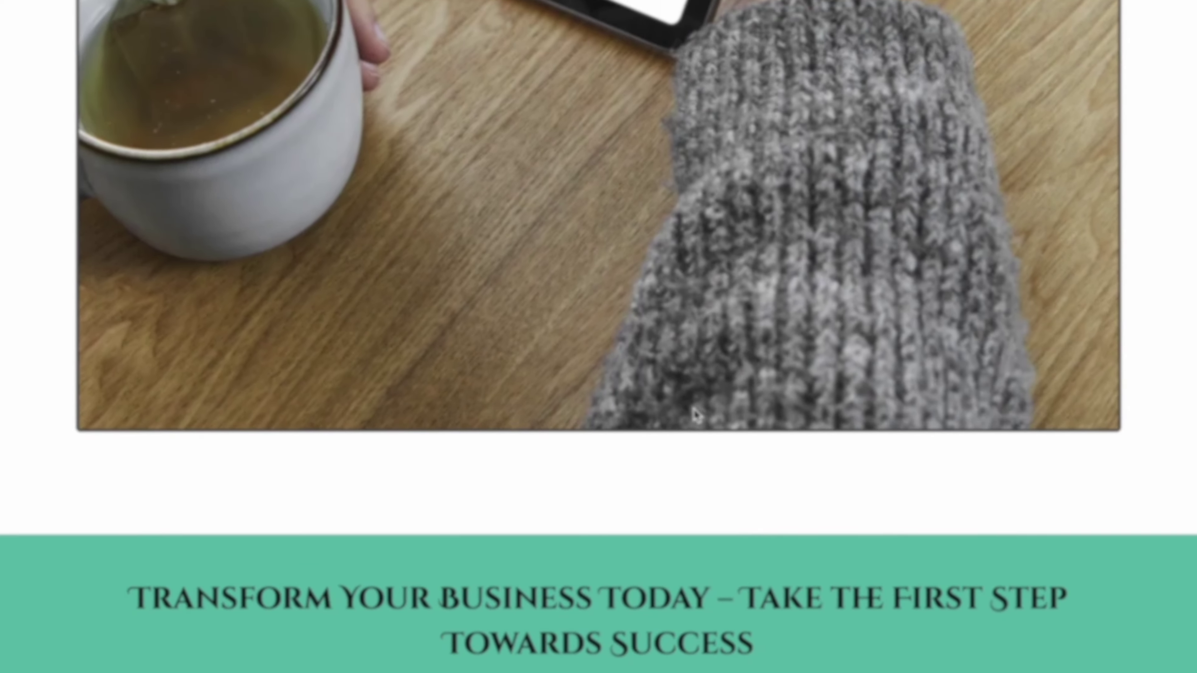
pyautogui.scroll(15, 699, 417)
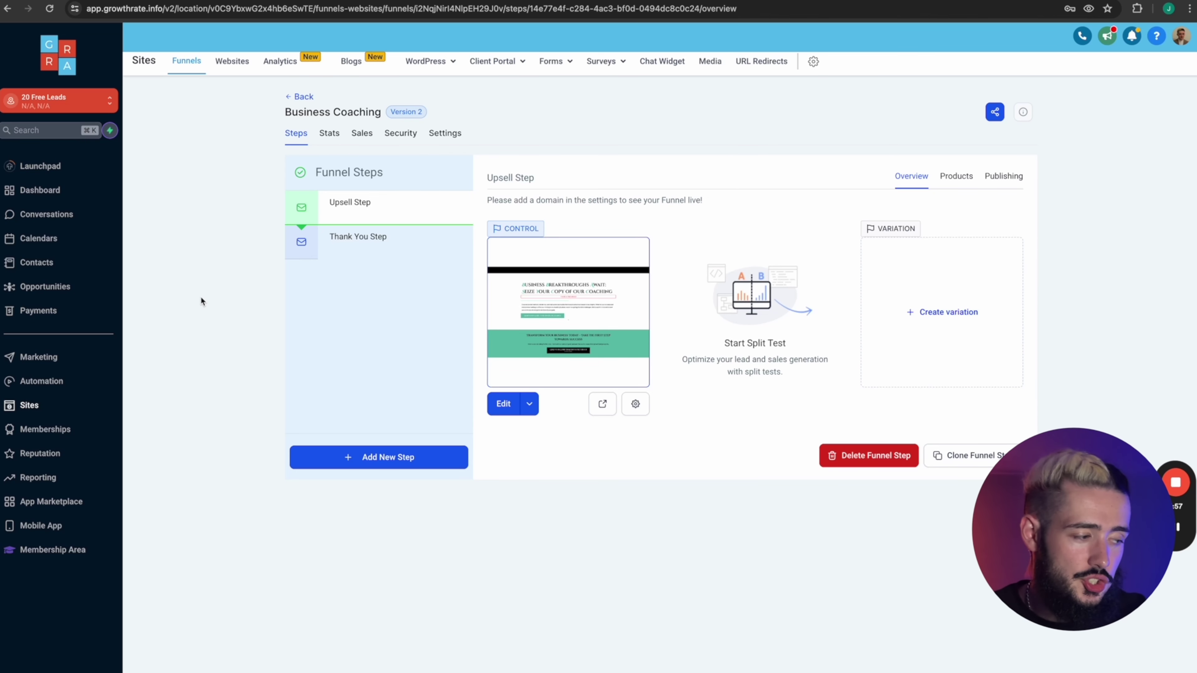
# - Create a new Automation workflow from the 'Recipe - Appointment Confirmation + Reminder' recipe
pyautogui.click(11, 382)
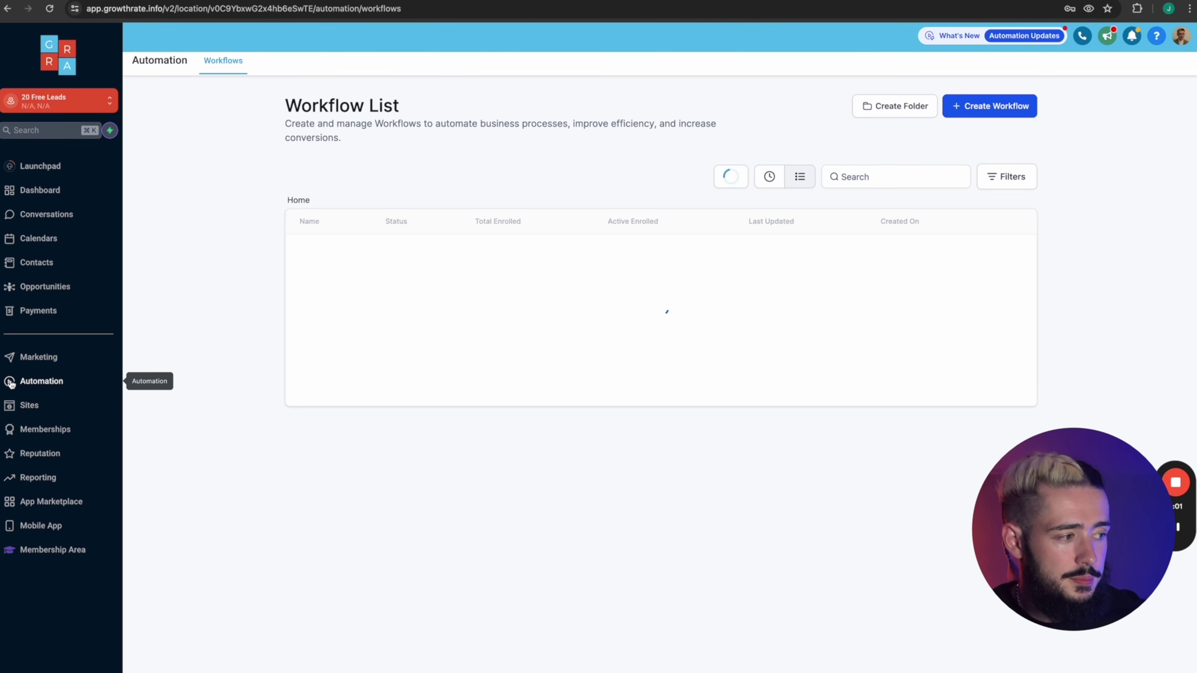
pyautogui.click(926, 163)
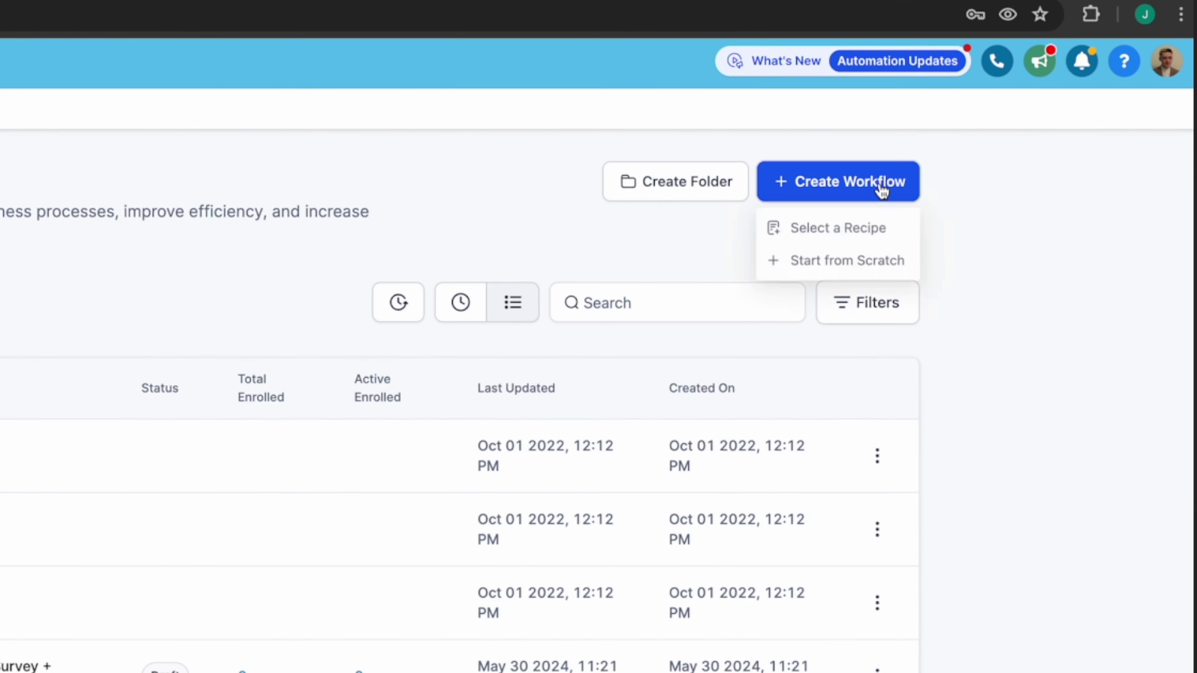
pyautogui.click(824, 230)
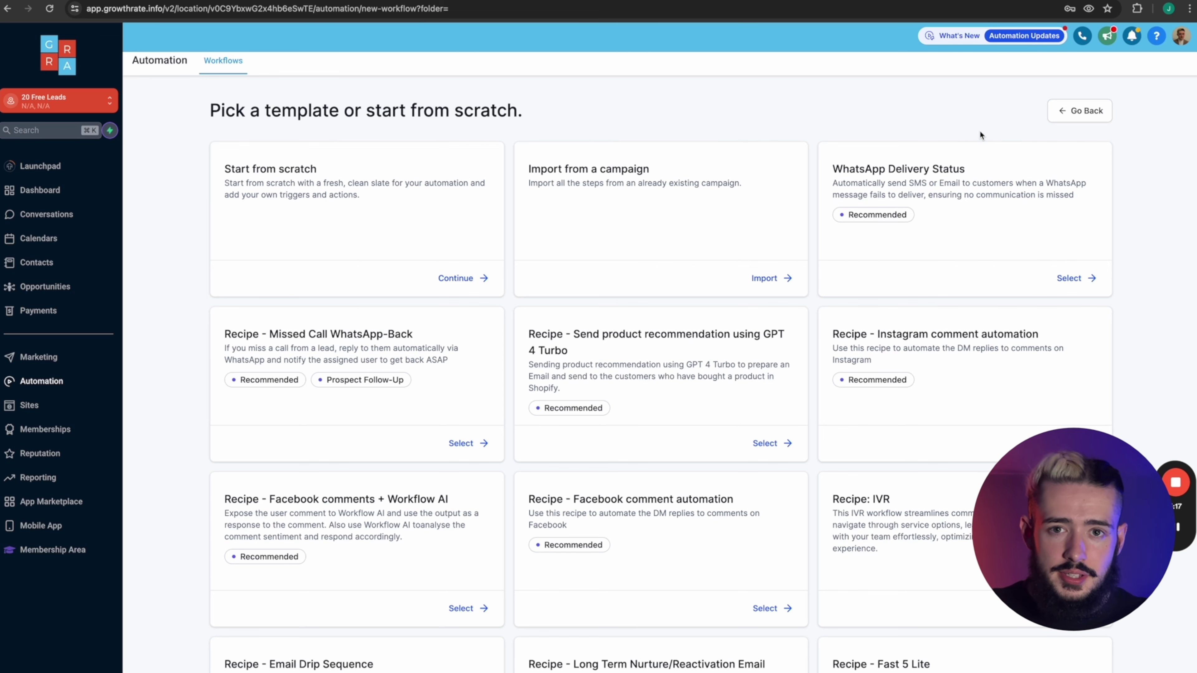
pyautogui.scroll(-9, 801, 364)
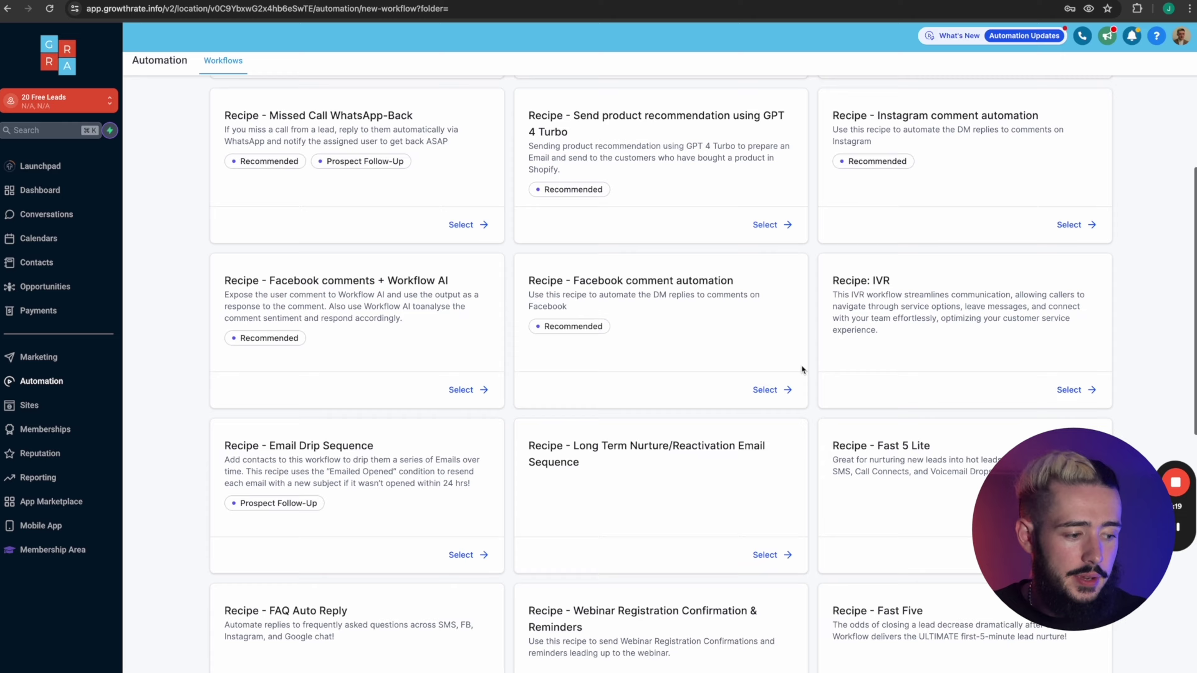
pyautogui.scroll(-5, 801, 365)
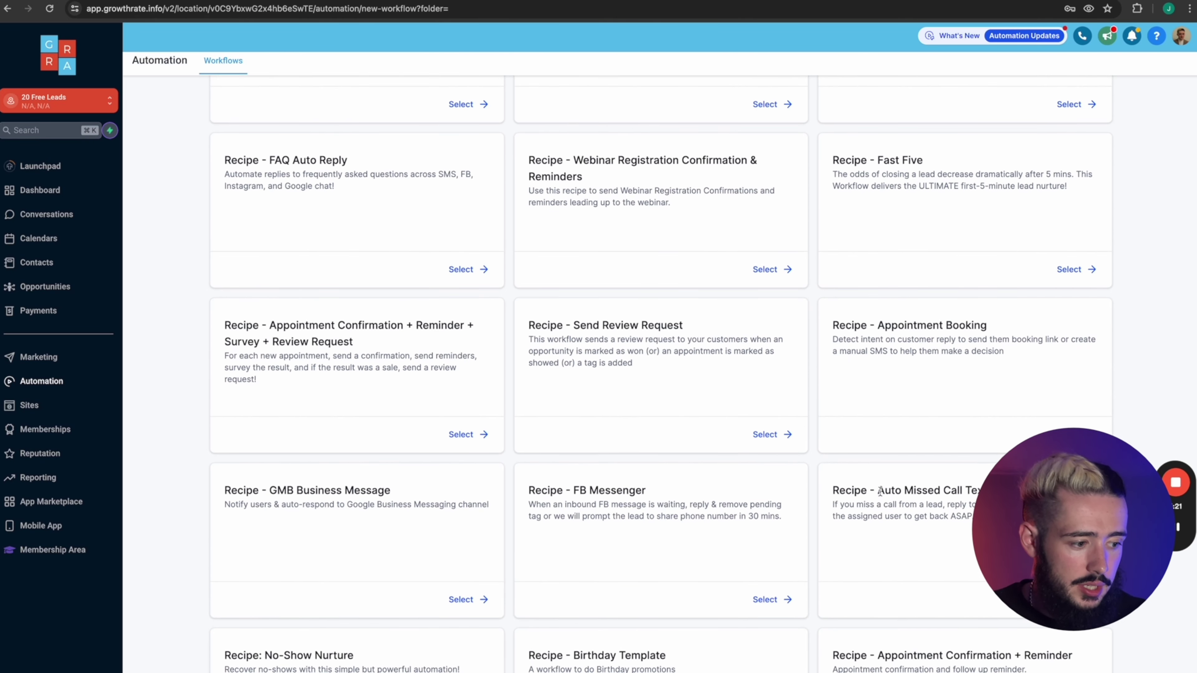
pyautogui.scroll(-2, 934, 549)
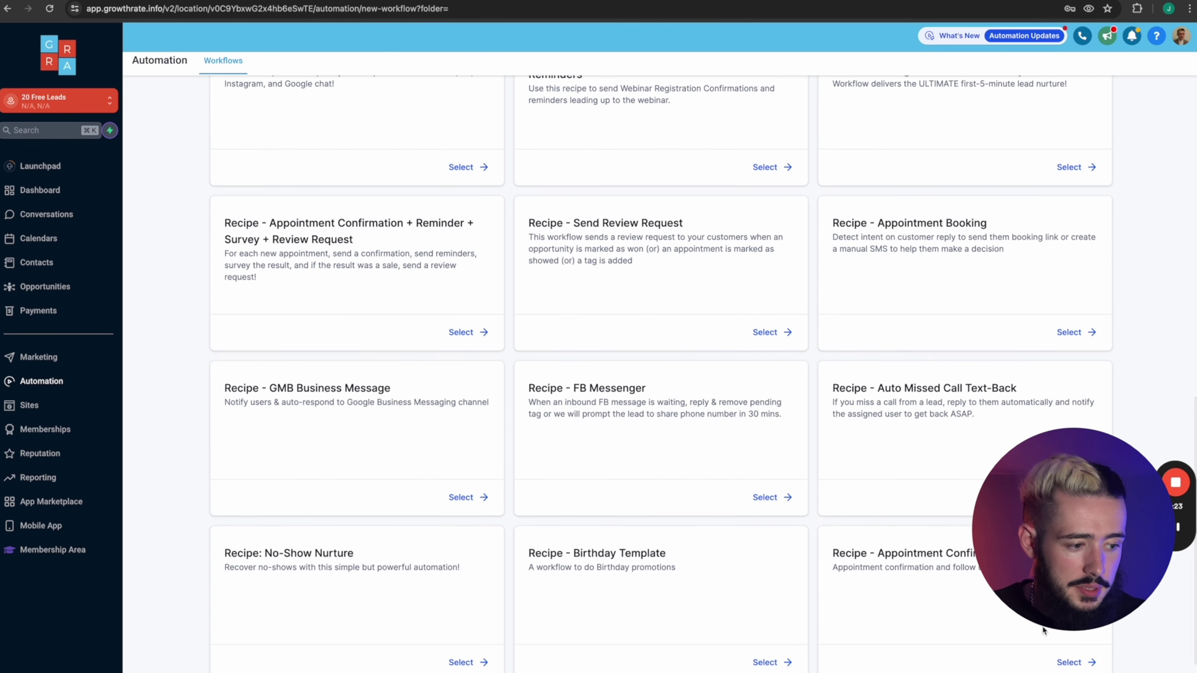
pyautogui.click(1060, 665)
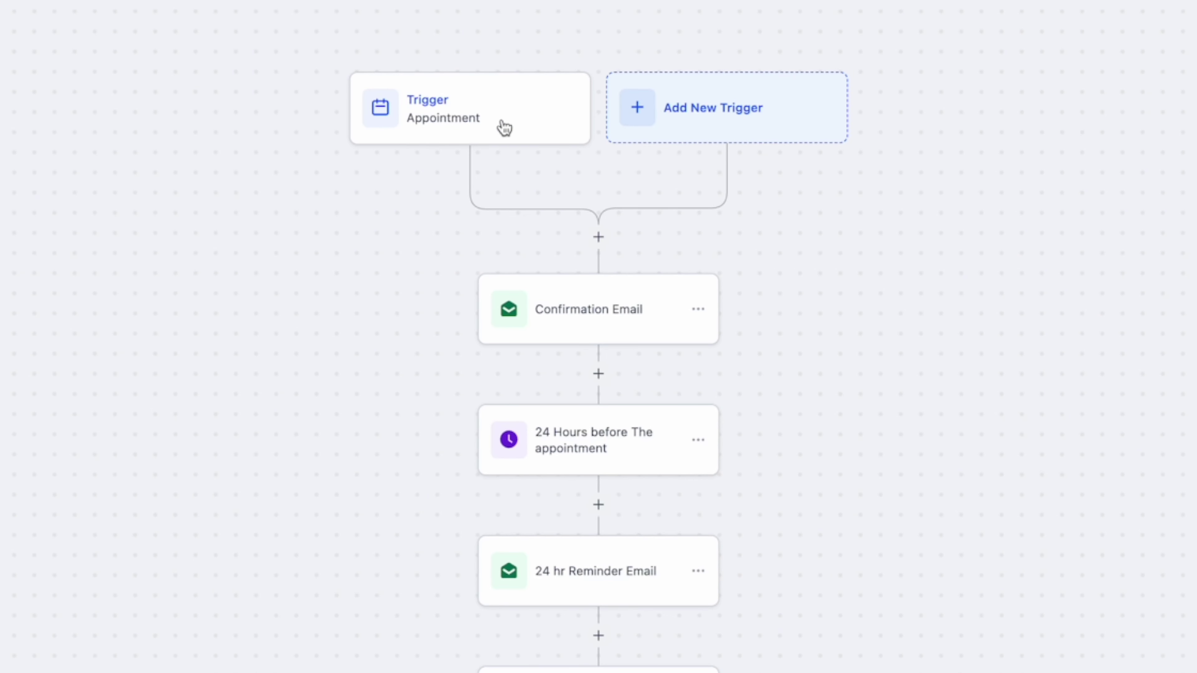
# - Delete the workflow's existing appointment-status trigger
pyautogui.click(426, 116)
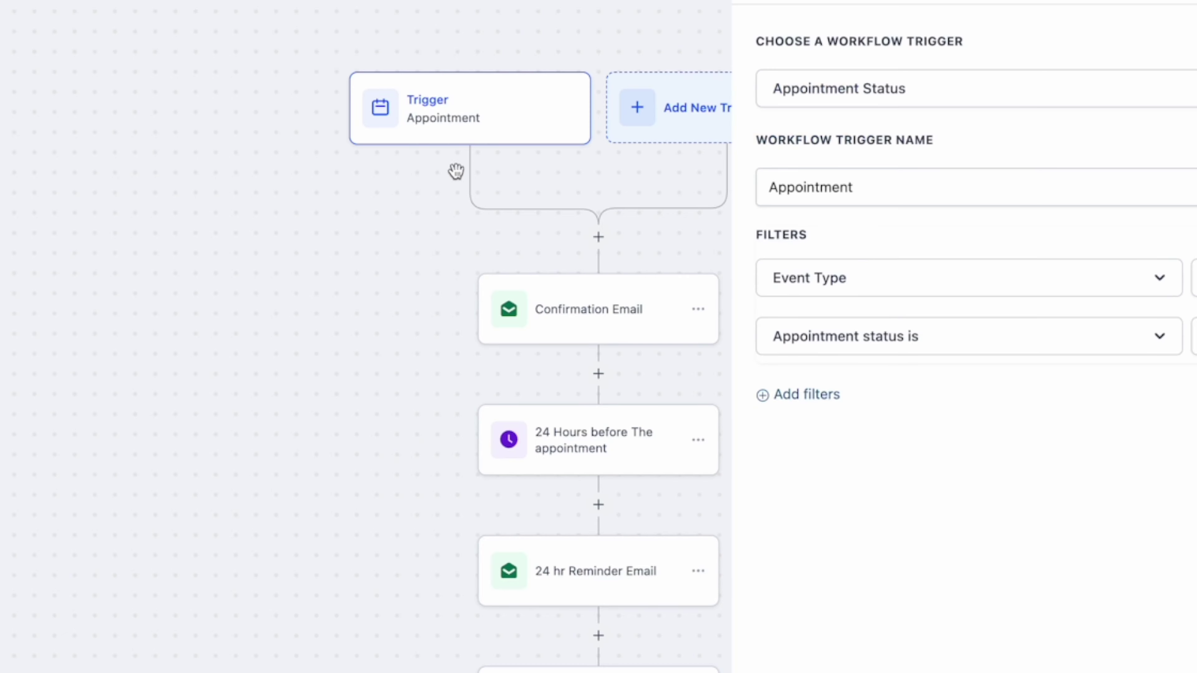
pyautogui.click(500, 94)
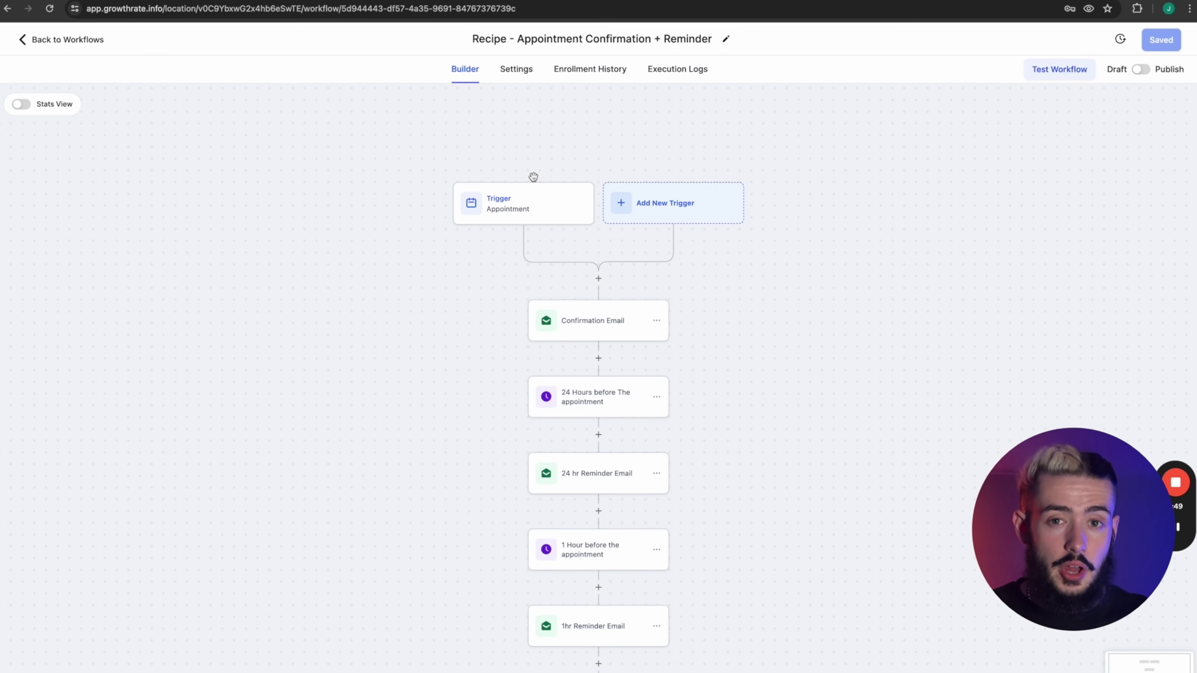
pyautogui.click(504, 217)
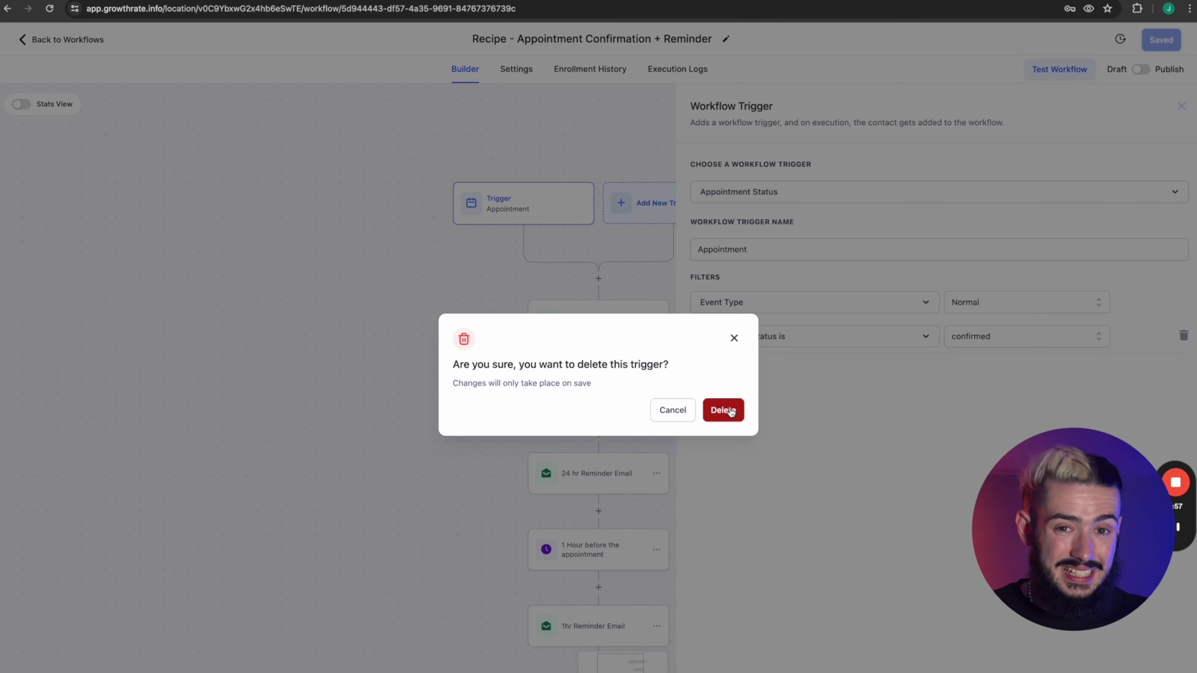
pyautogui.click(731, 412)
# - Add a Customer Booked Appointment trigger filtered to In calendar = Business Calendar, and save it
pyautogui.click(612, 226)
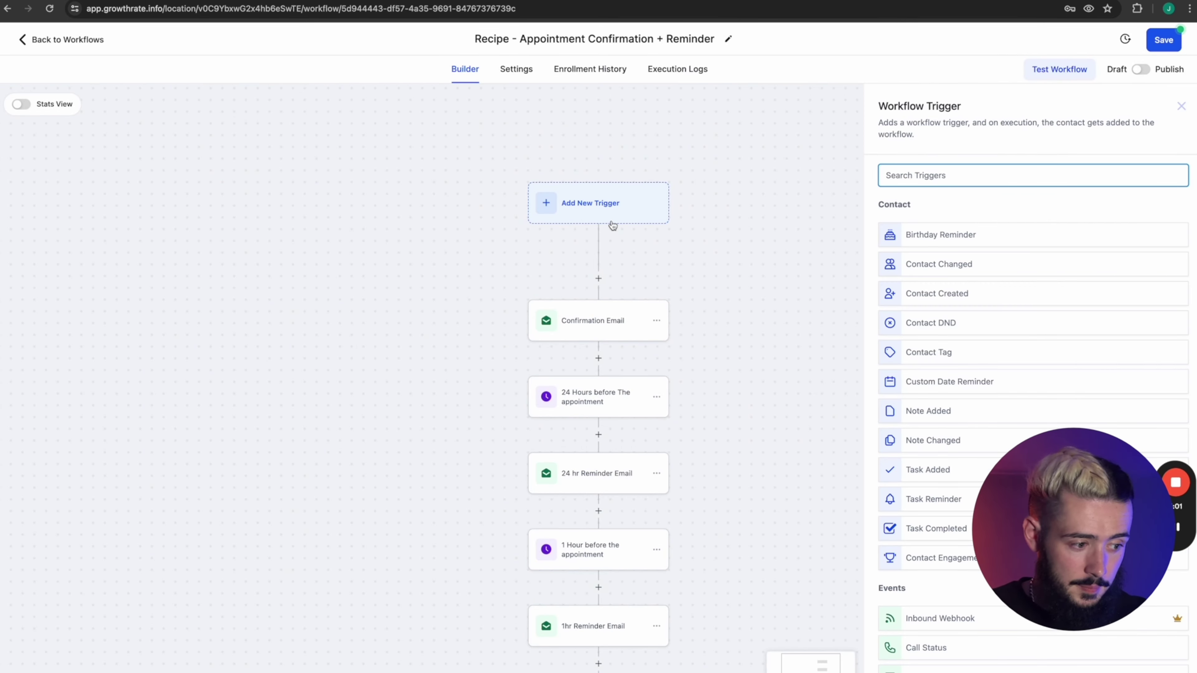
pyautogui.write('cus')
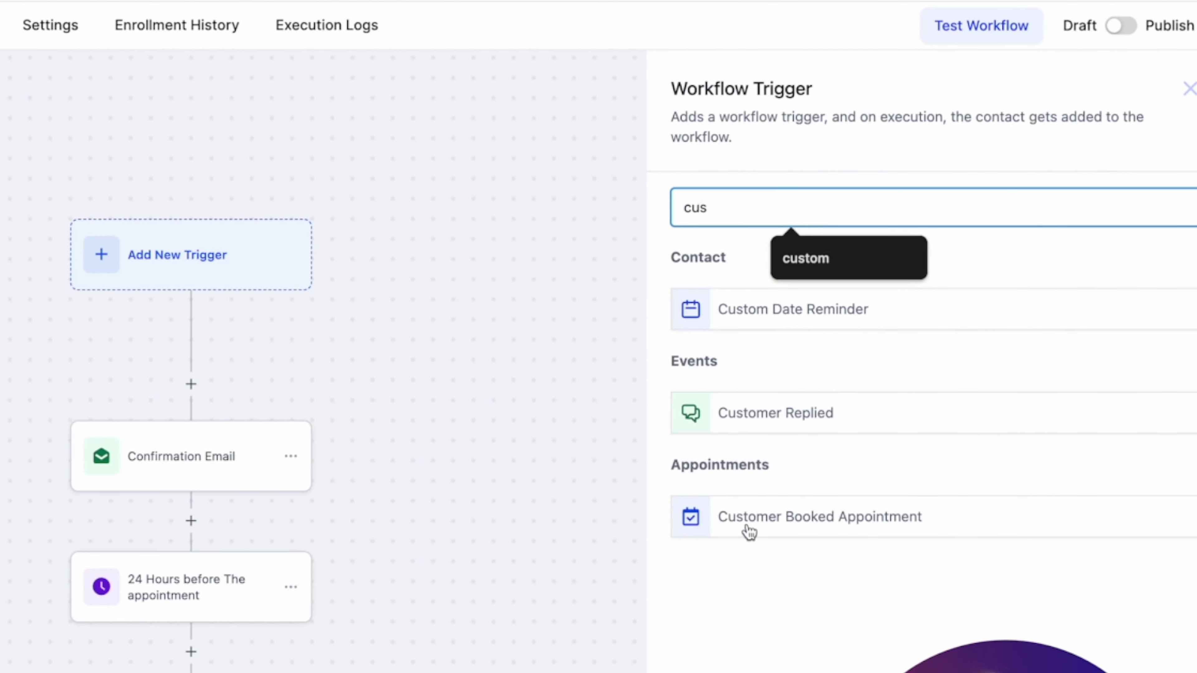
pyautogui.click(770, 538)
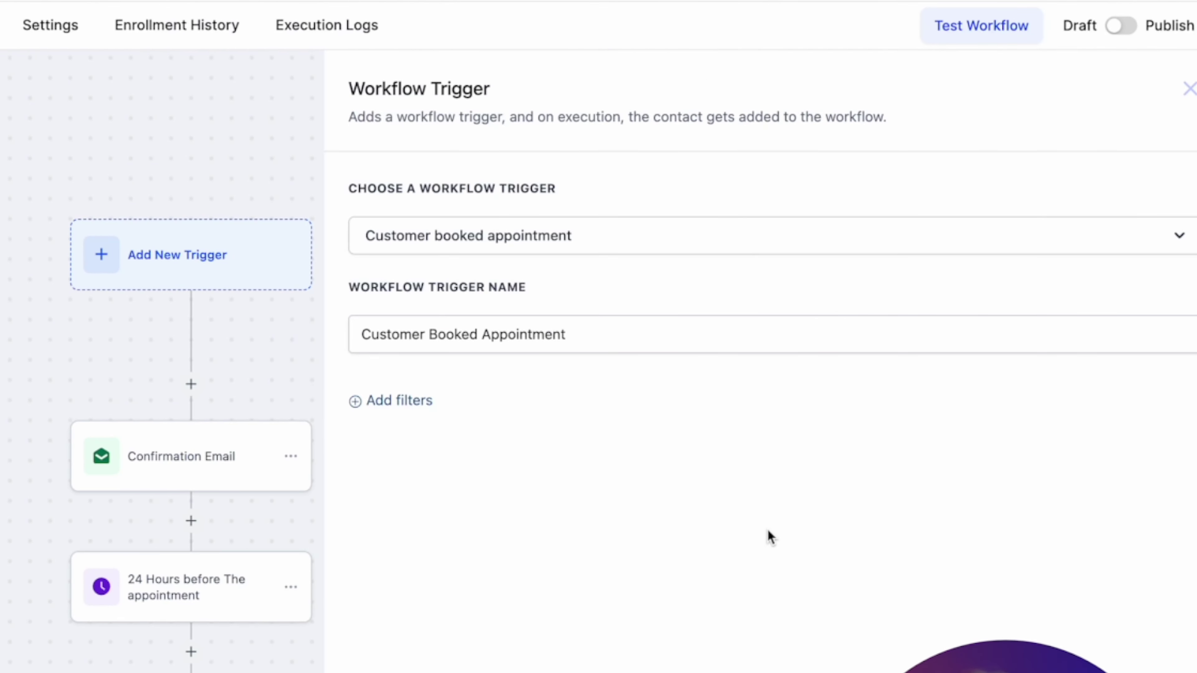
pyautogui.click(383, 411)
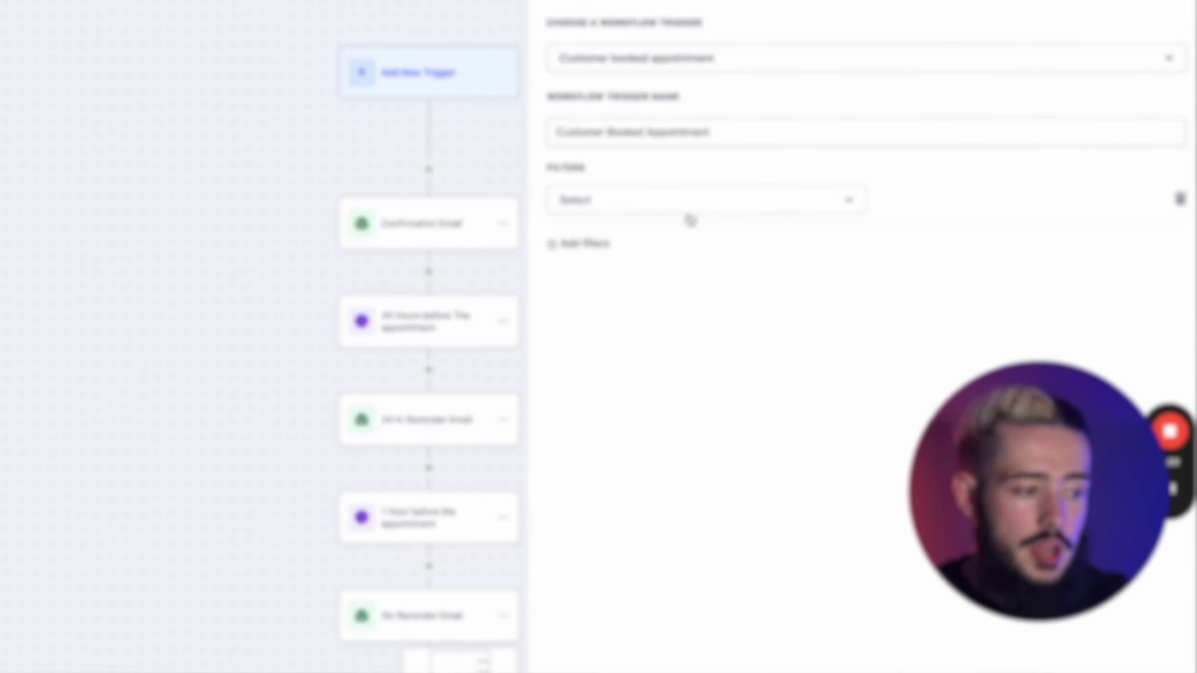
pyautogui.click(688, 202)
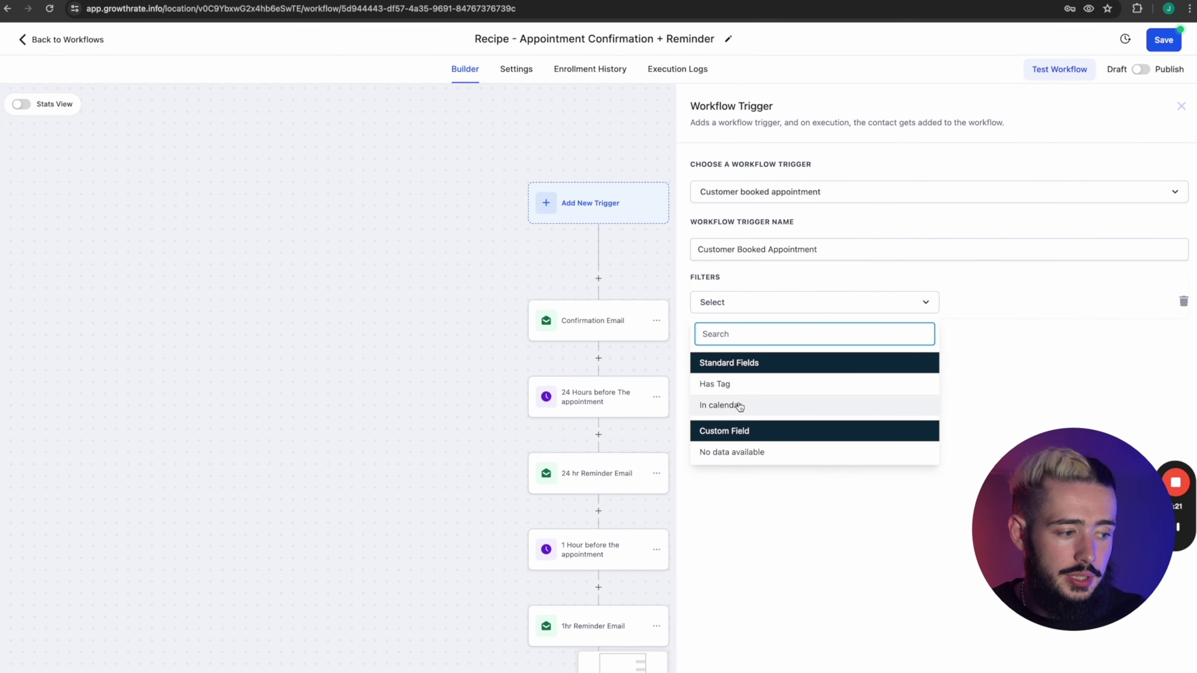
pyautogui.click(726, 406)
pyautogui.click(1016, 310)
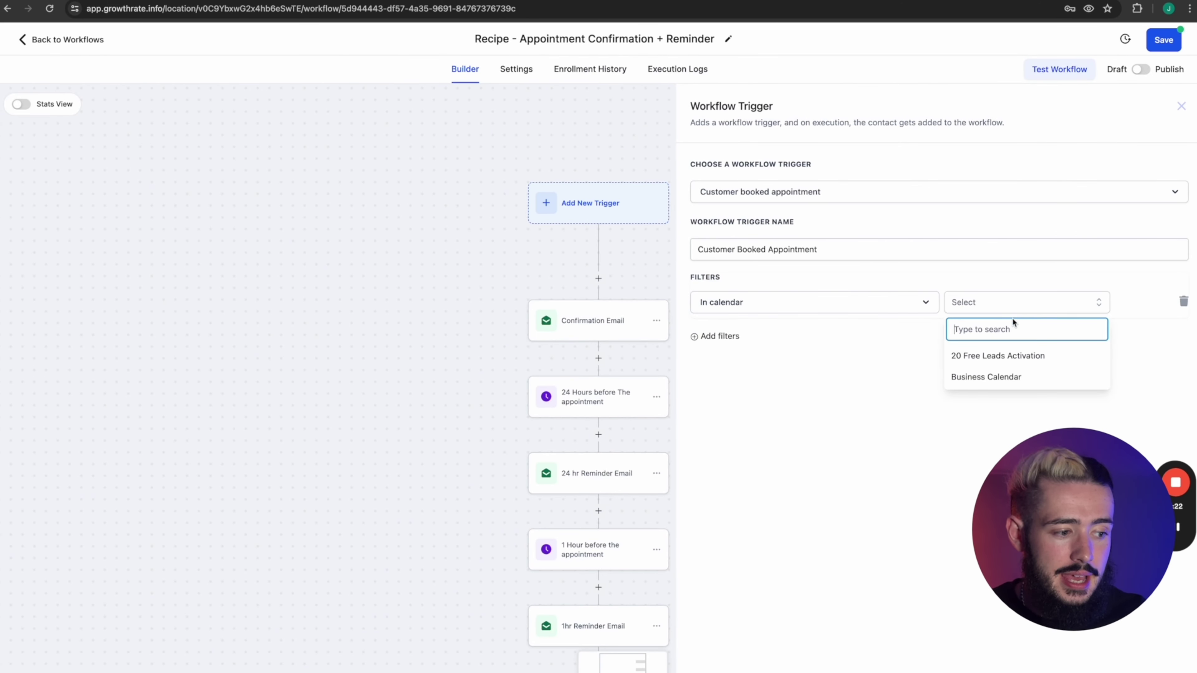
pyautogui.click(990, 375)
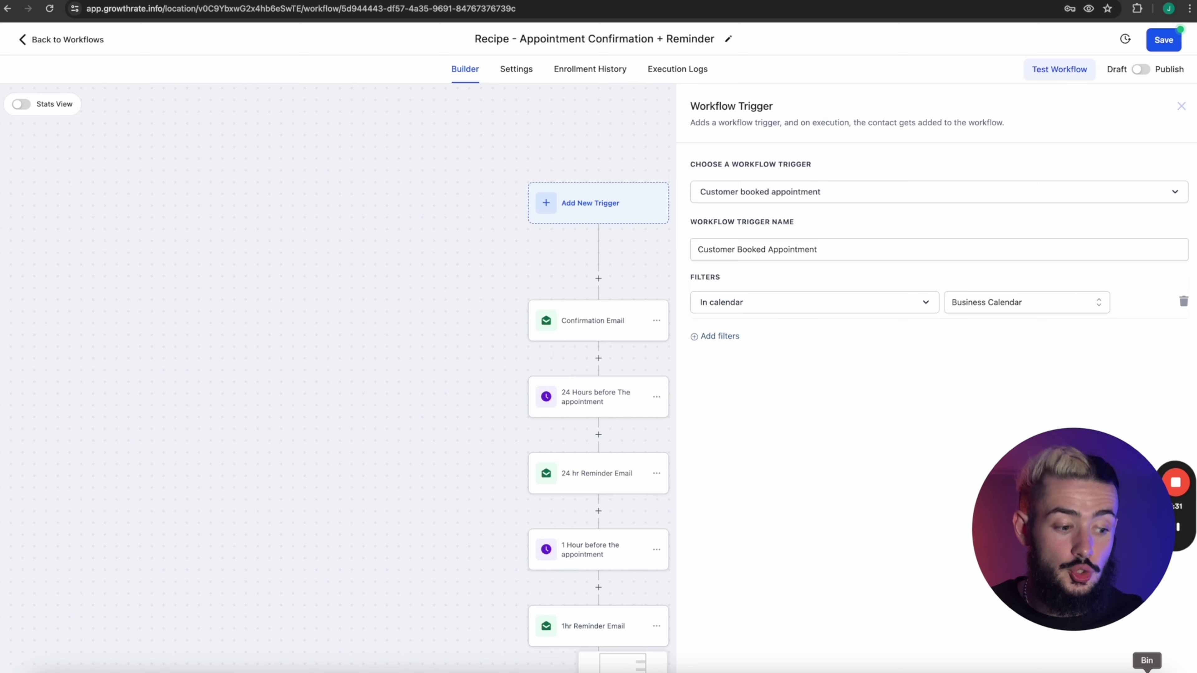
pyautogui.click(1157, 657)
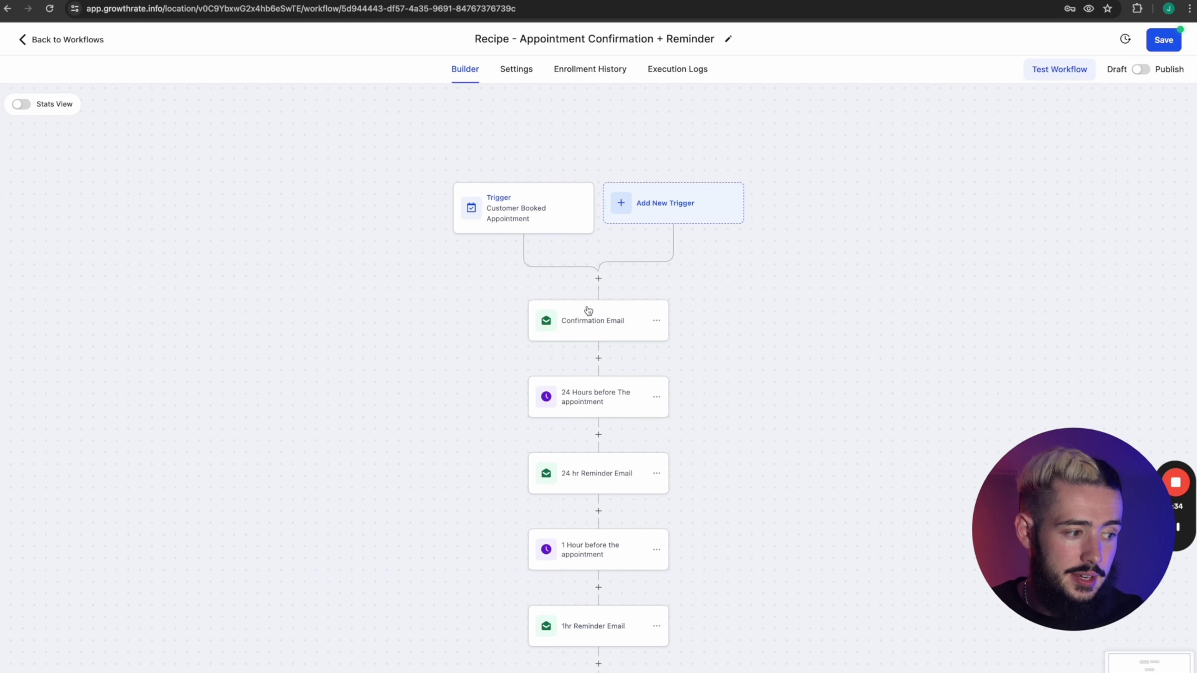
# - Delete the add-to-calendar, Cancel and Reschedule links at the bottom of the Confirmation Email message
pyautogui.click(588, 323)
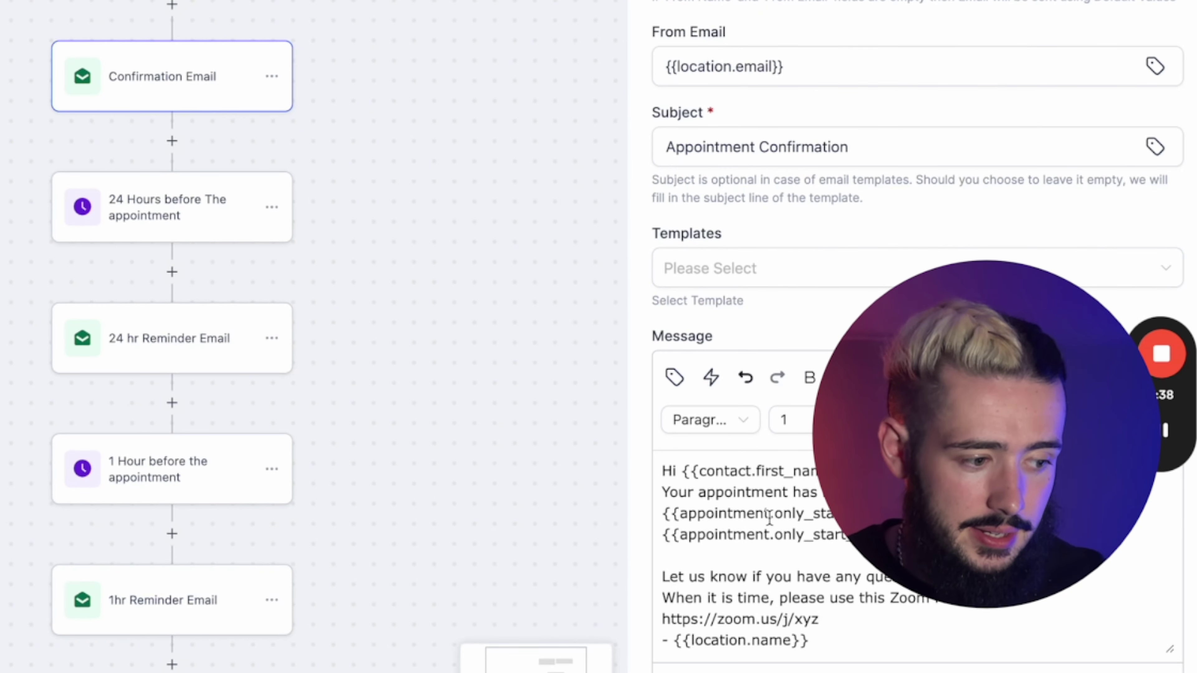
pyautogui.scroll(-1, 779, 491)
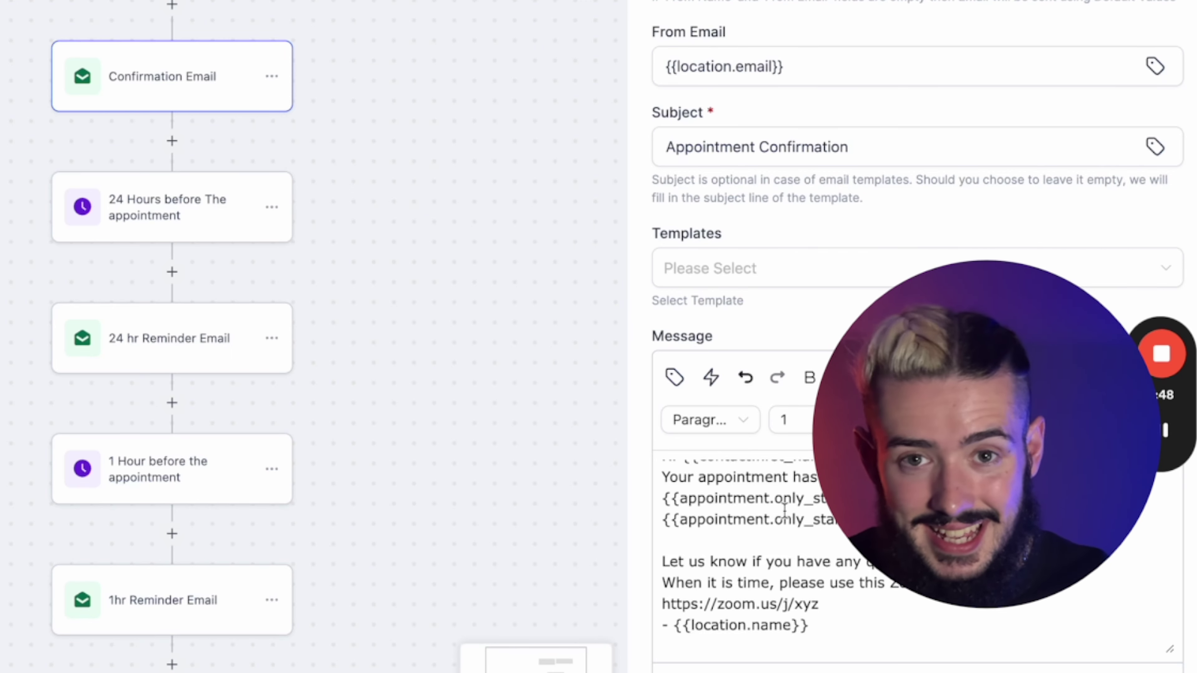
pyautogui.scroll(-2, 844, 553)
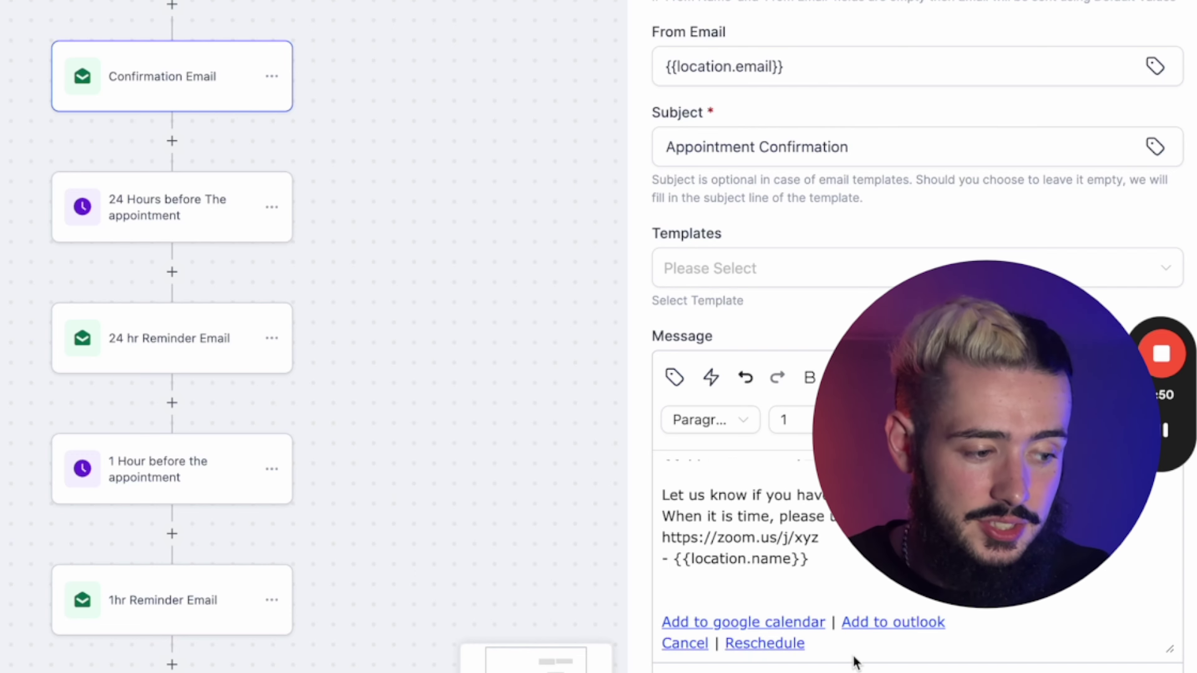
pyautogui.moveTo(820, 538); pyautogui.dragTo(681, 534)
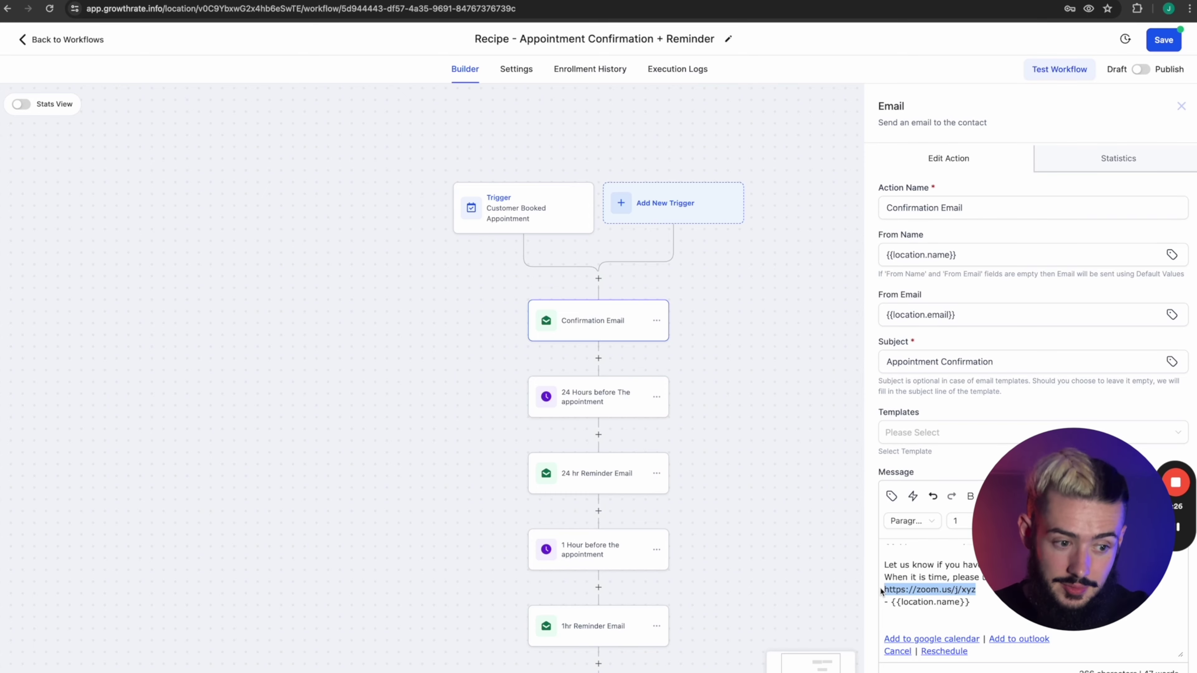
pyautogui.click(975, 650)
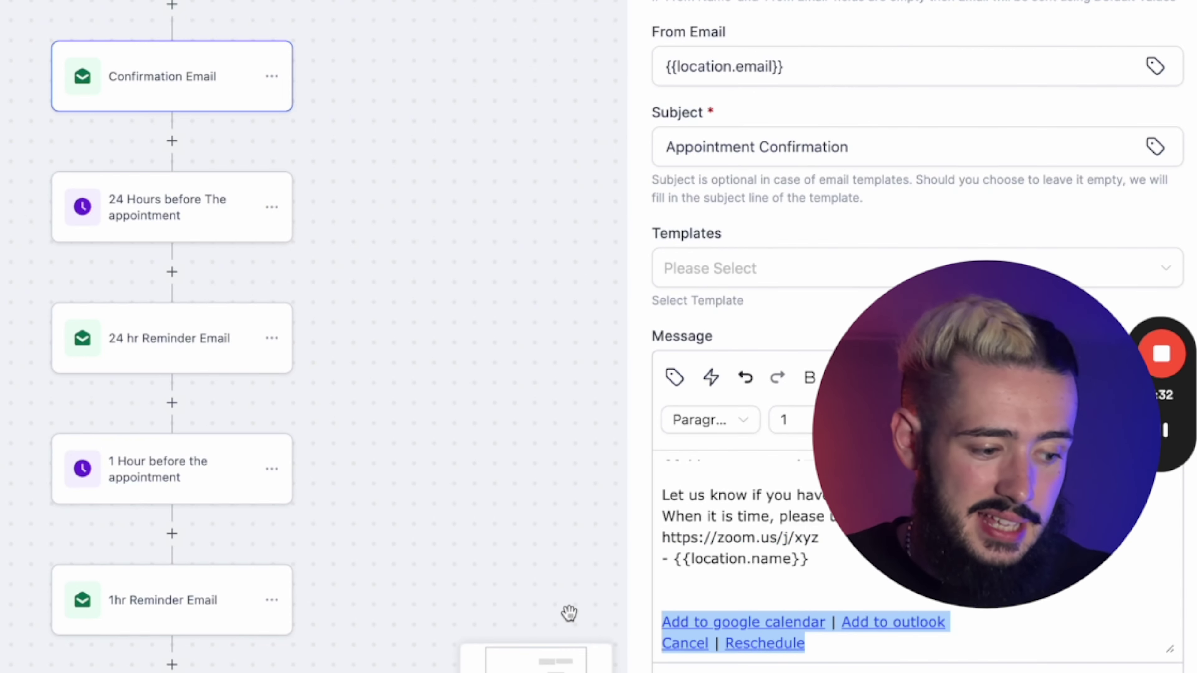
pyautogui.press('BackSpace')
pyautogui.press('BackSpace')
pyautogui.press('BackSpace')
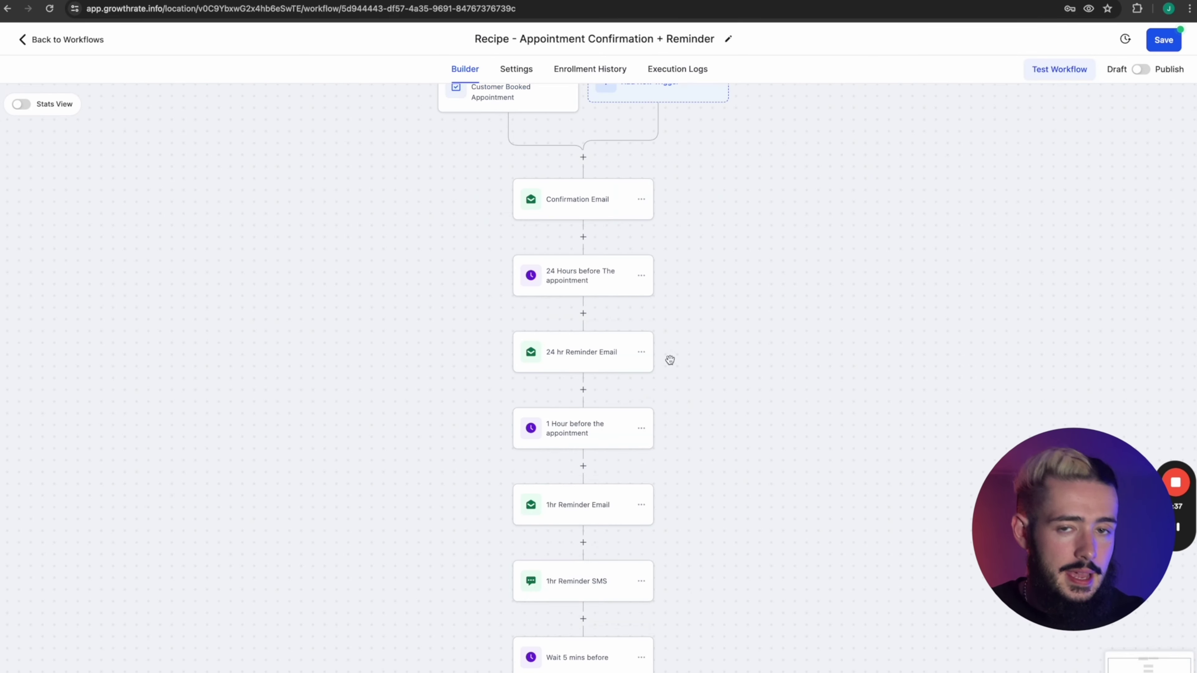
# - Insert a Send Internal Notification action after the trigger, with type Notification
pyautogui.click(553, 586)
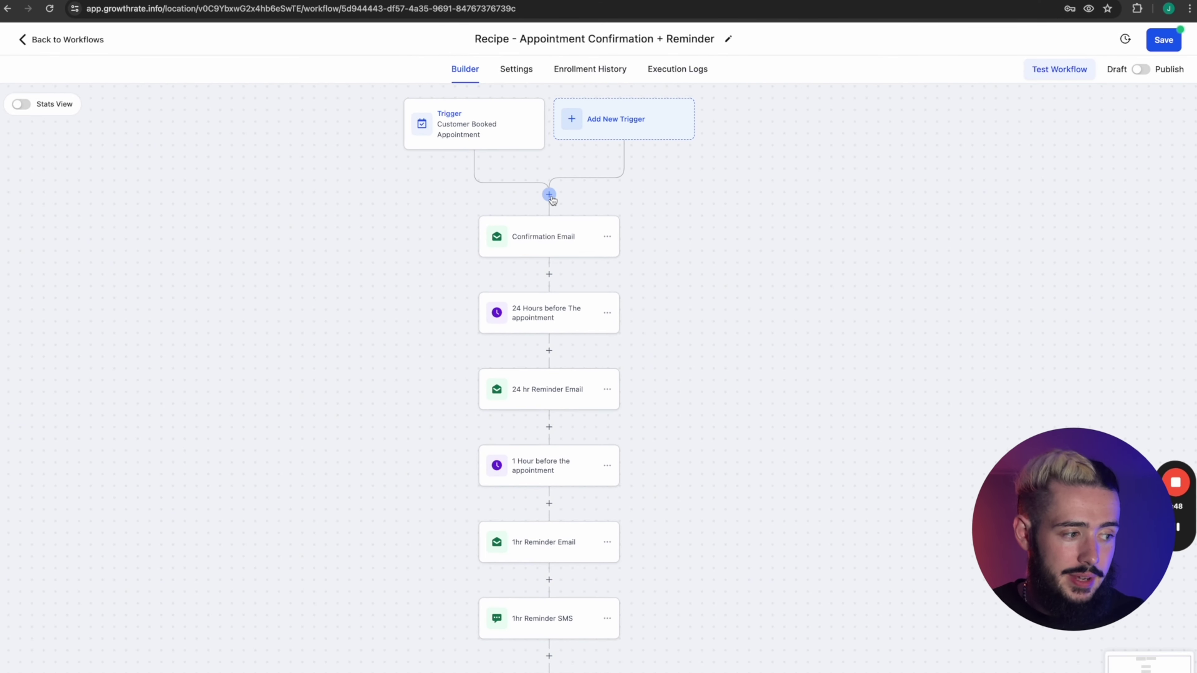
pyautogui.click(549, 194)
pyautogui.write('inter')
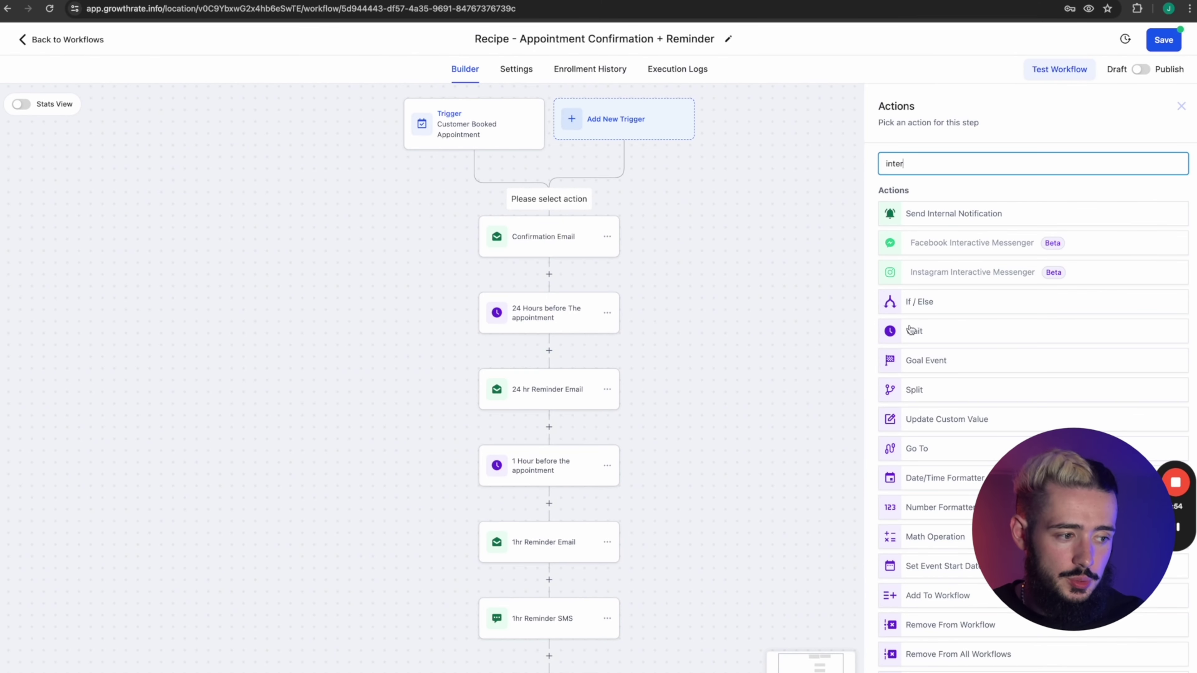
pyautogui.click(931, 221)
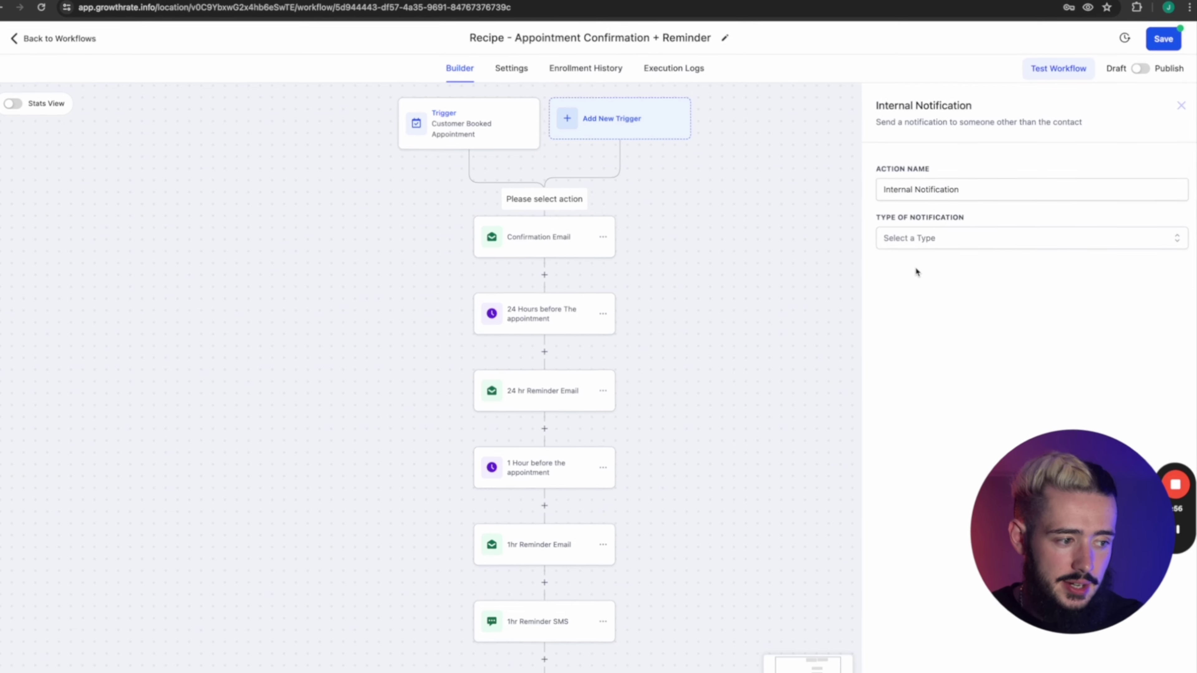
pyautogui.click(927, 243)
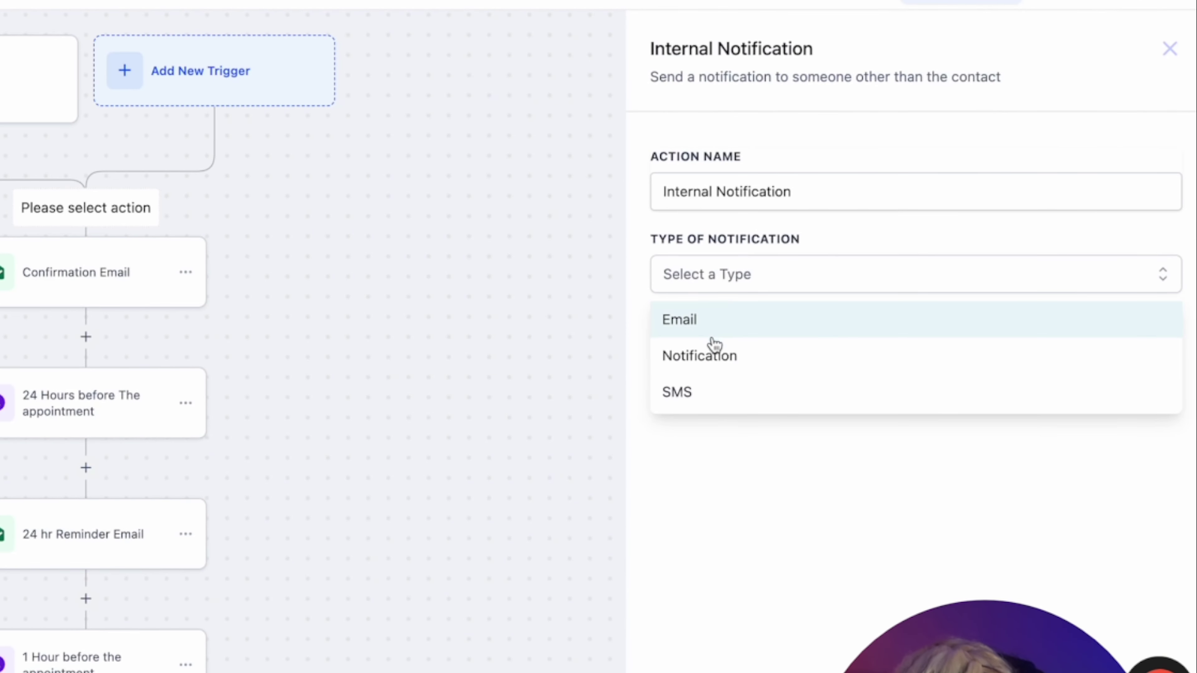
pyautogui.click(712, 352)
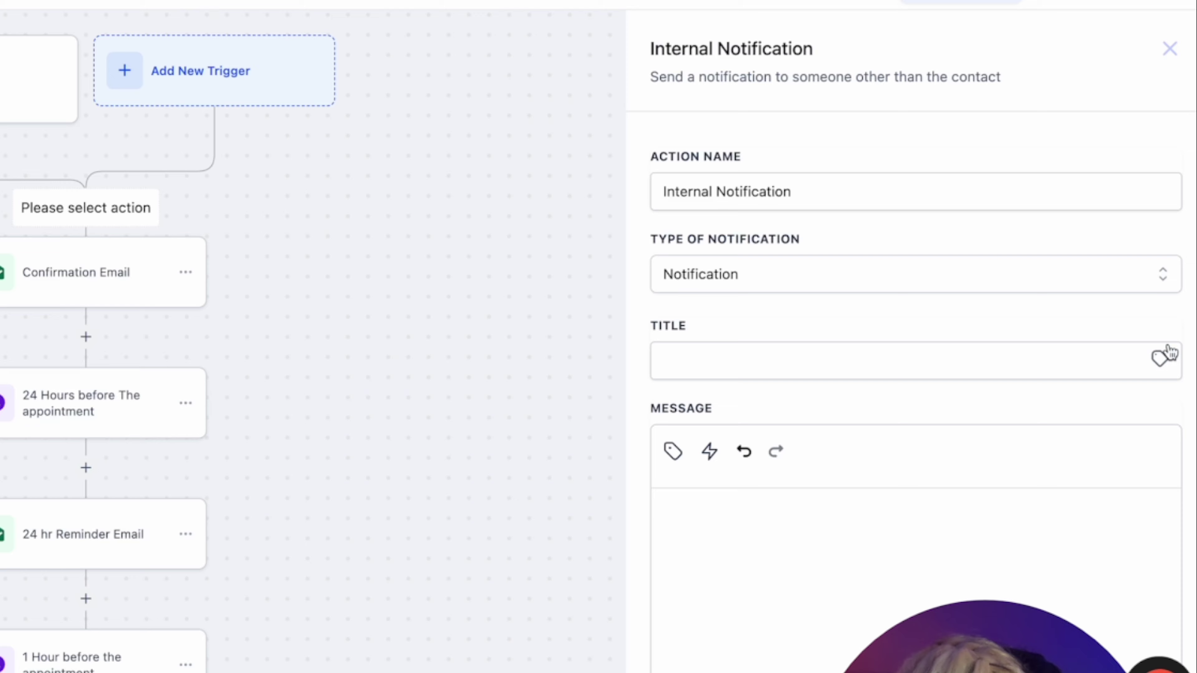
# - Title it {{contact.name}} with 'Calendar Booking!', redirect to Contact, notify all users, and save
pyautogui.click(1159, 359)
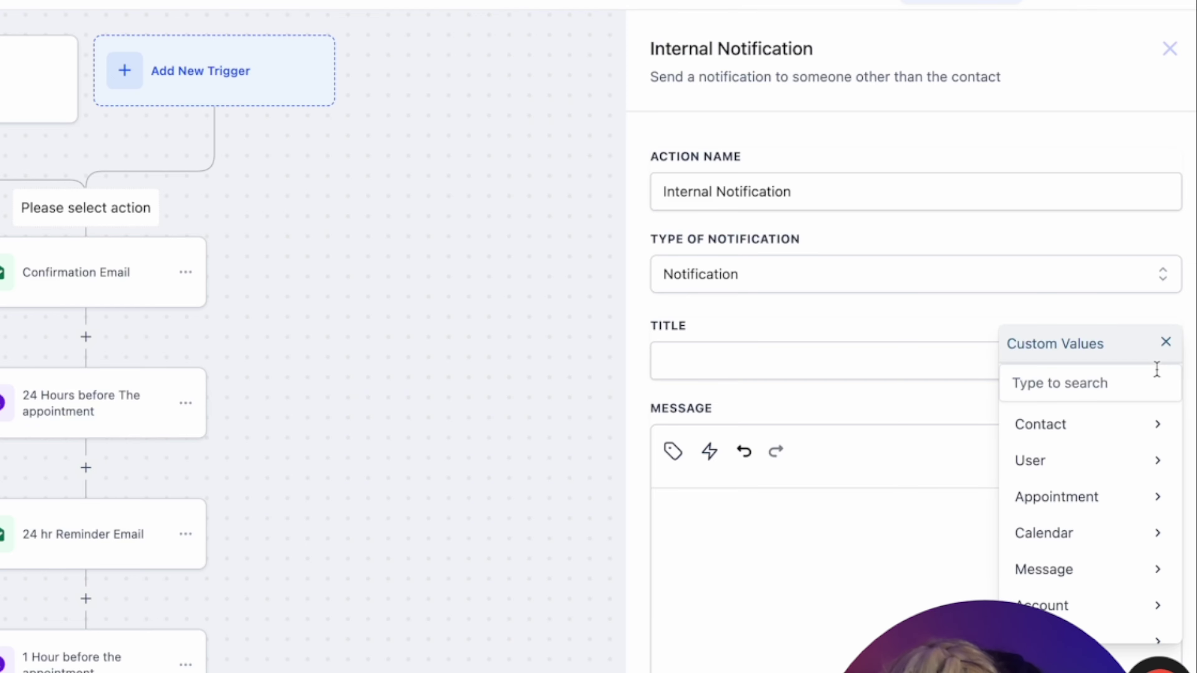
pyautogui.click(1072, 424)
pyautogui.click(1071, 424)
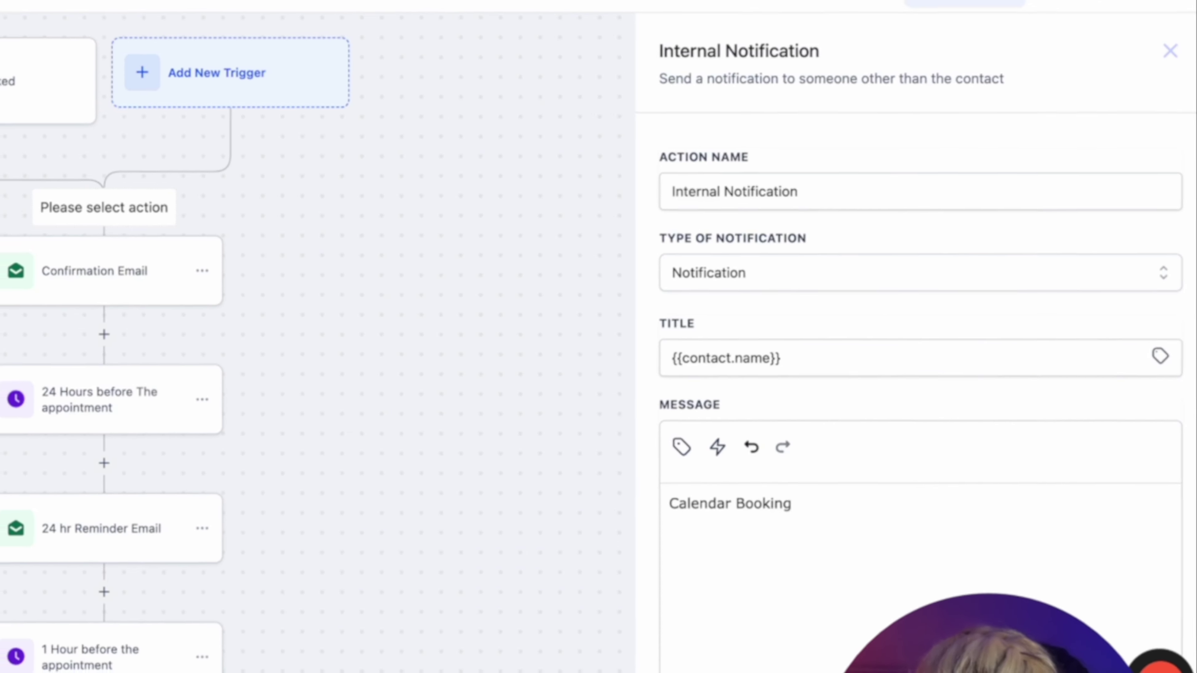
pyautogui.write('!')
pyautogui.click(924, 551)
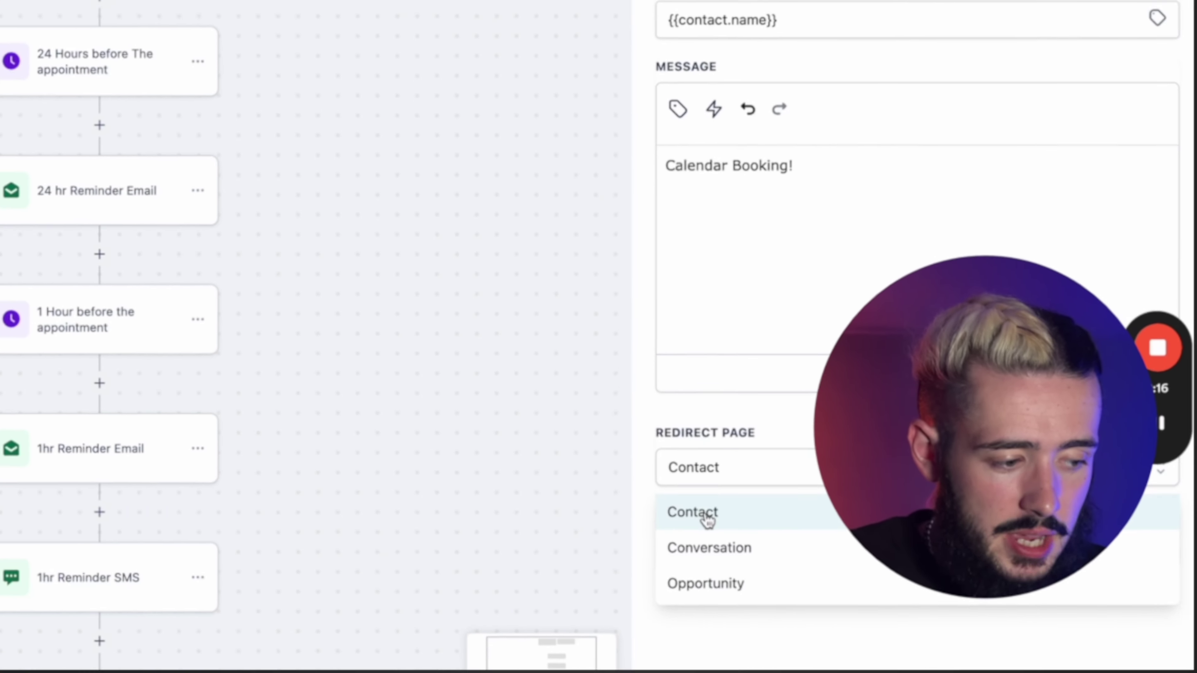
pyautogui.click(771, 542)
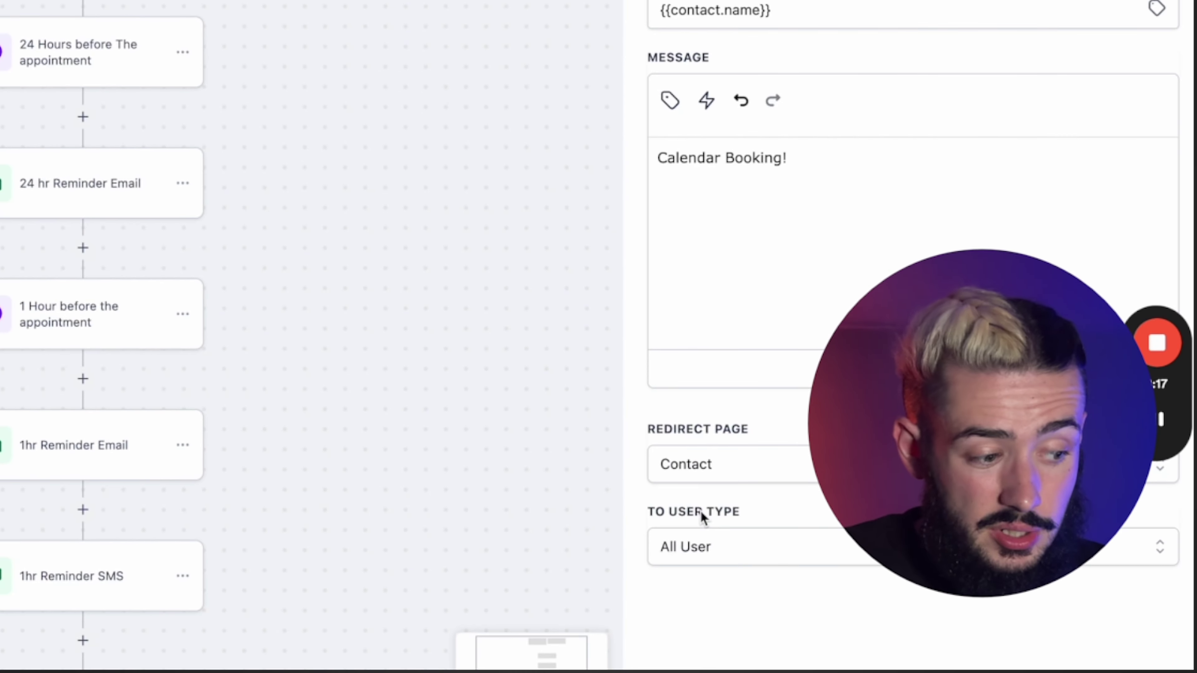
pyautogui.click(696, 548)
pyautogui.click(711, 602)
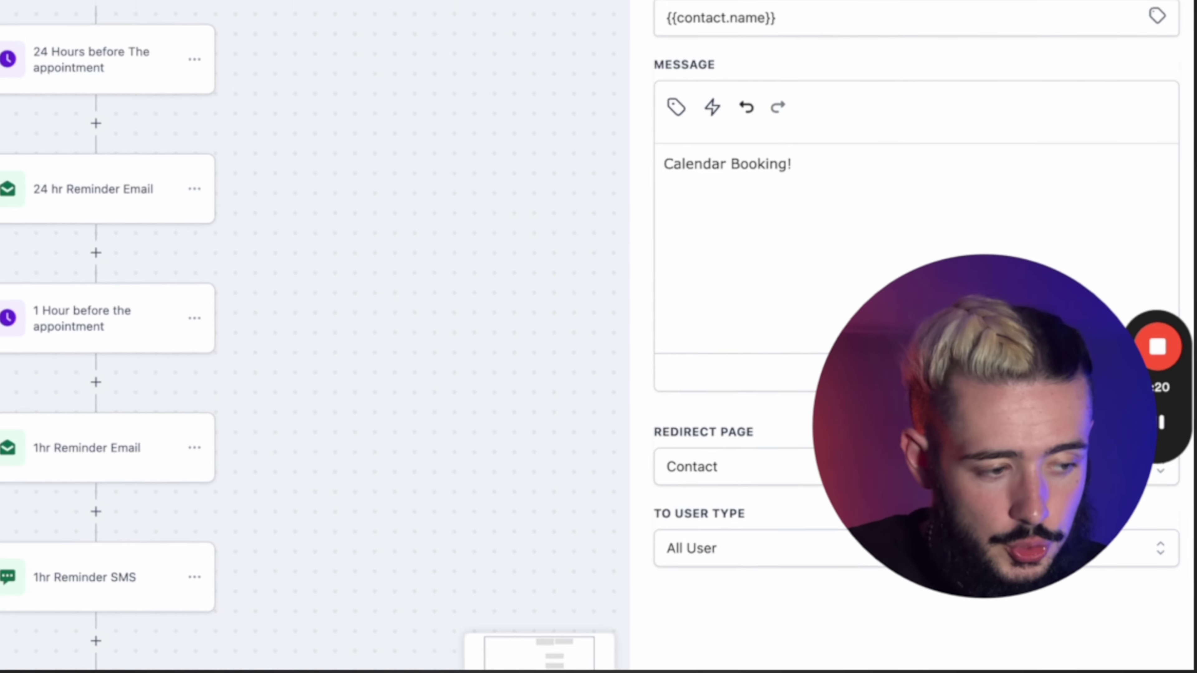
pyautogui.click(1104, 108)
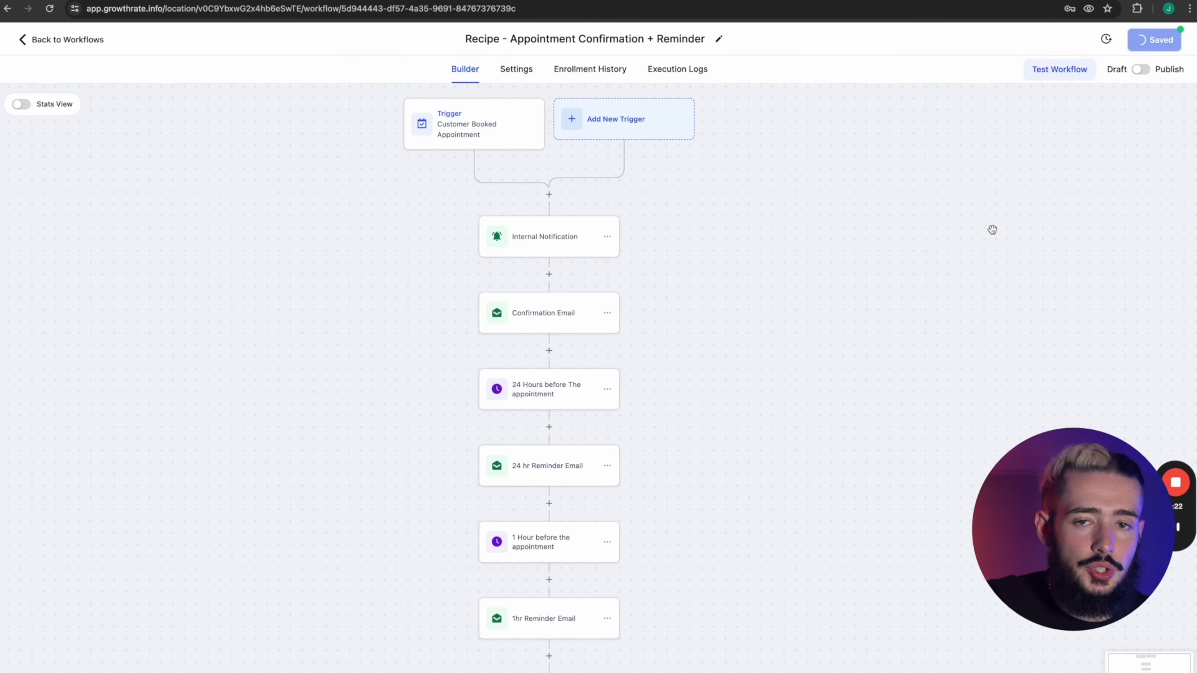